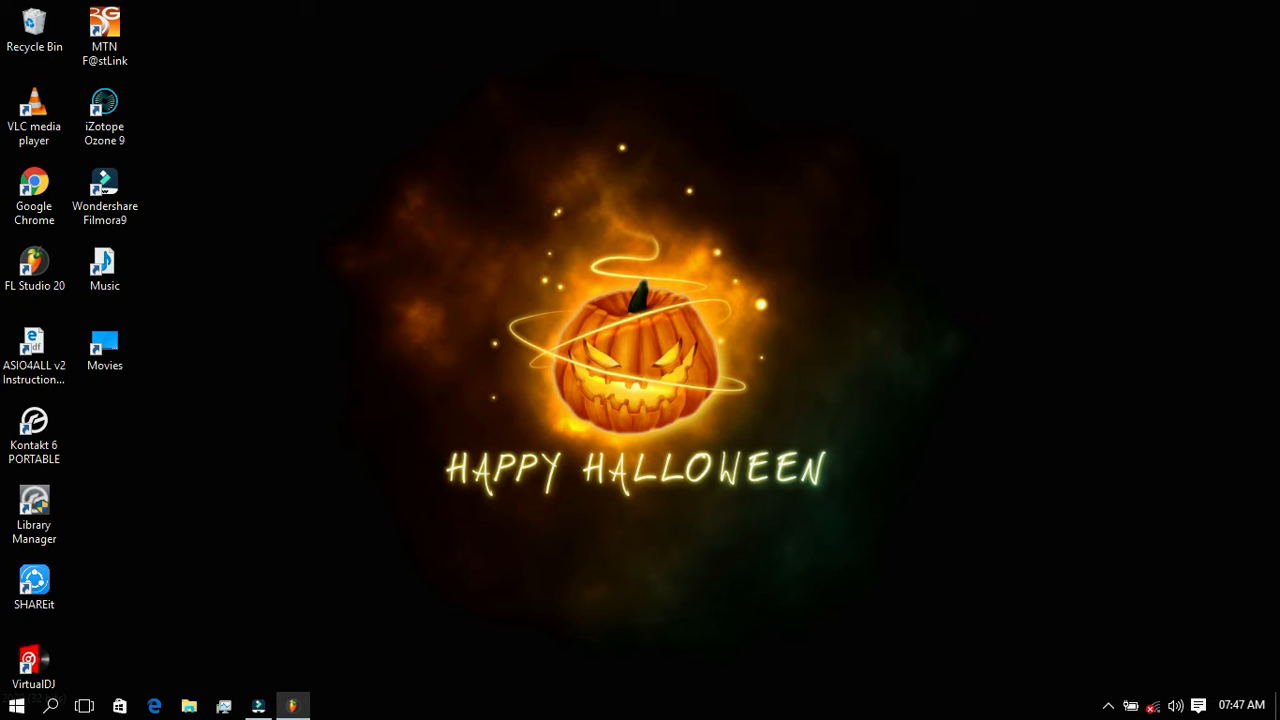
Switch to FL Studio and replace the Sampler channel with the Scaler plugin.
click(292, 706)
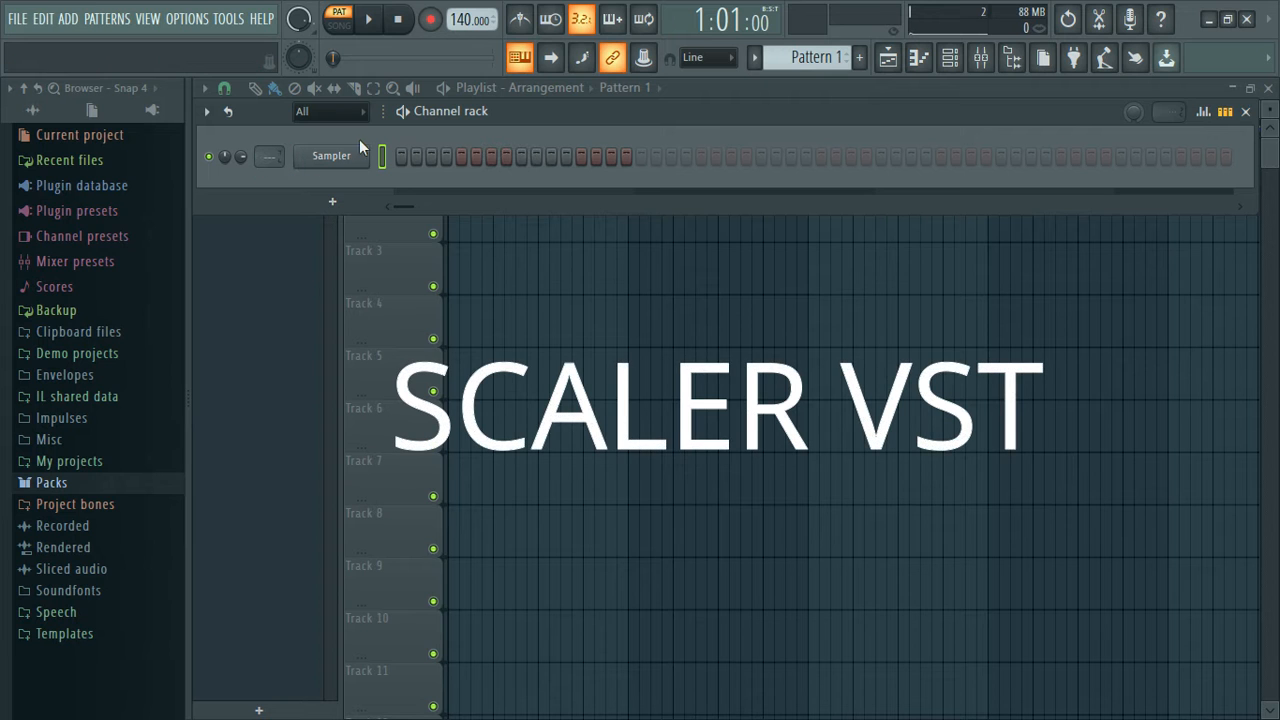
right_click(350, 168)
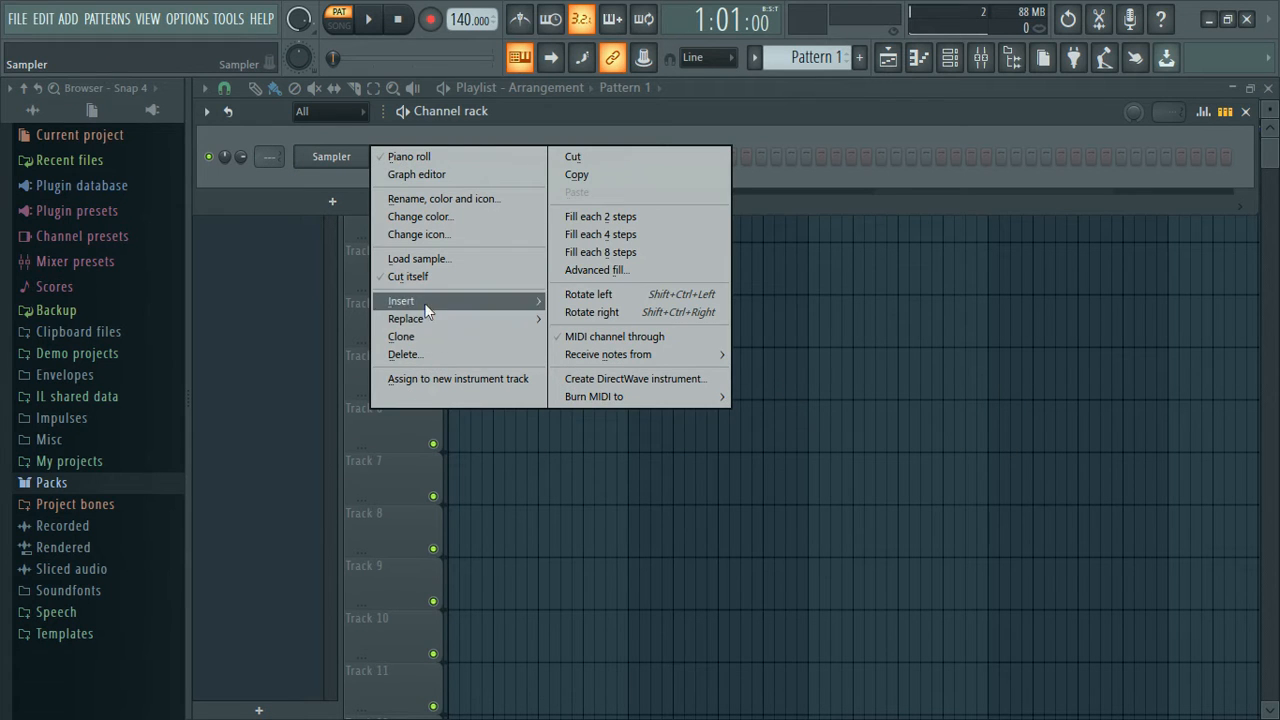
mouse_move(425, 319)
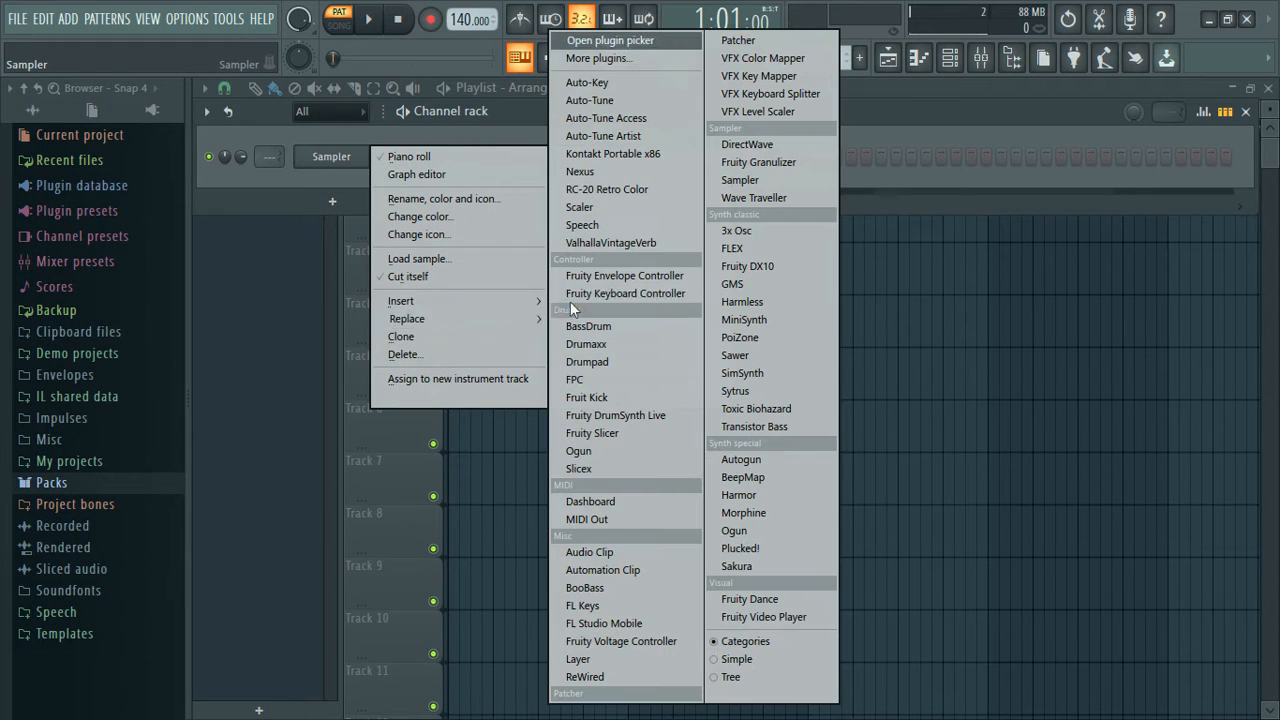
click(601, 205)
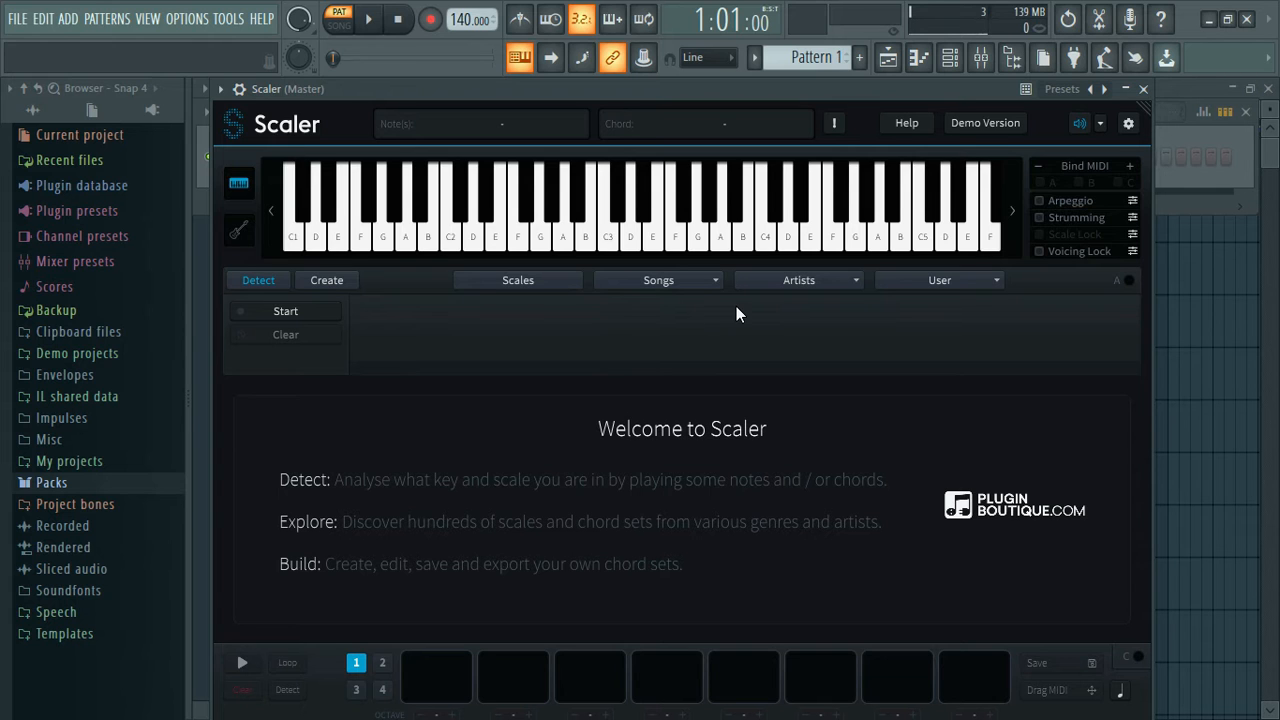
Show Scaler's list of scales and select the C Minor scale.
click(557, 279)
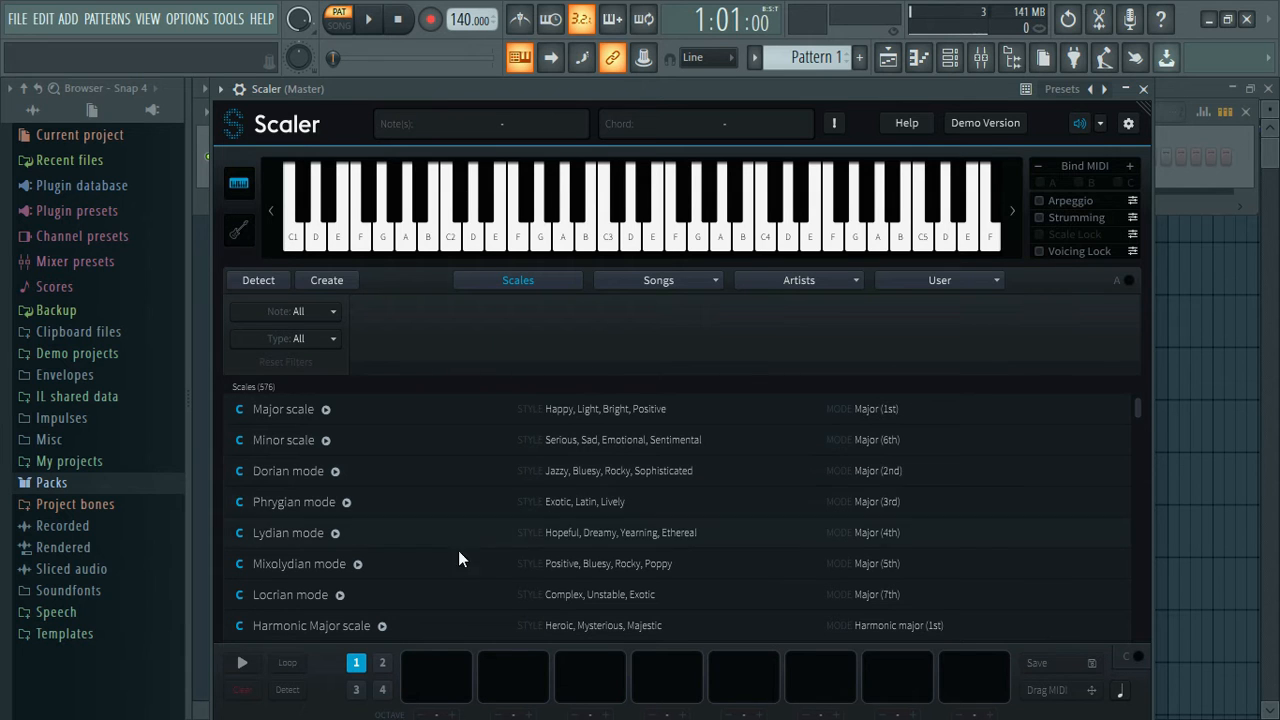
click(615, 440)
click(372, 600)
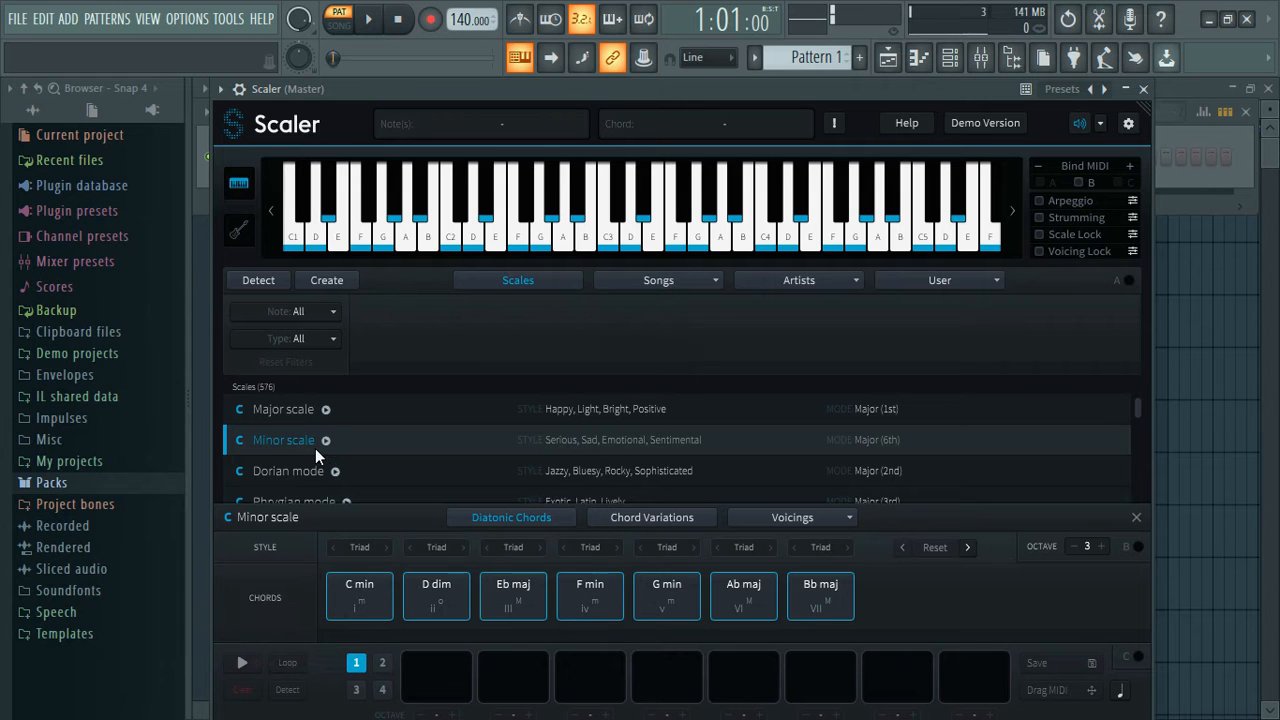
click(414, 437)
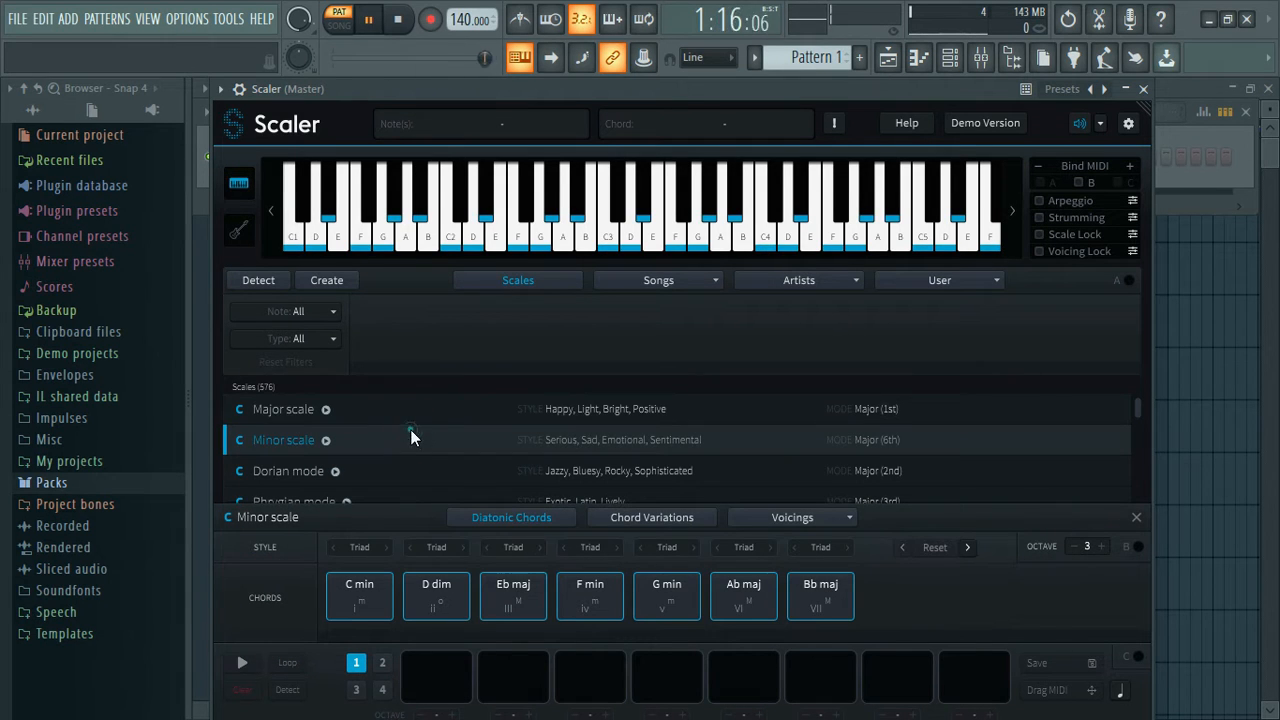
Audition the C min, D dim and Eb maj diatonic chords of the C Minor scale.
click(366, 584)
click(432, 596)
click(487, 597)
click(365, 595)
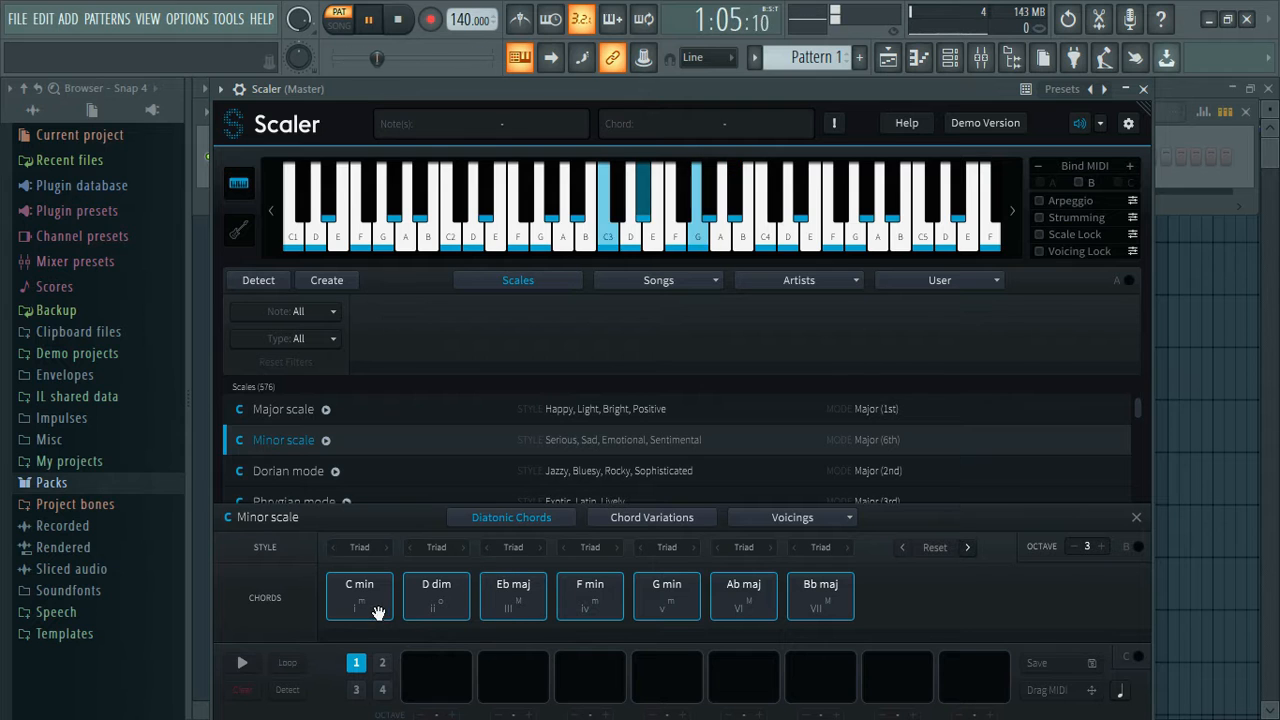
click(454, 599)
click(508, 595)
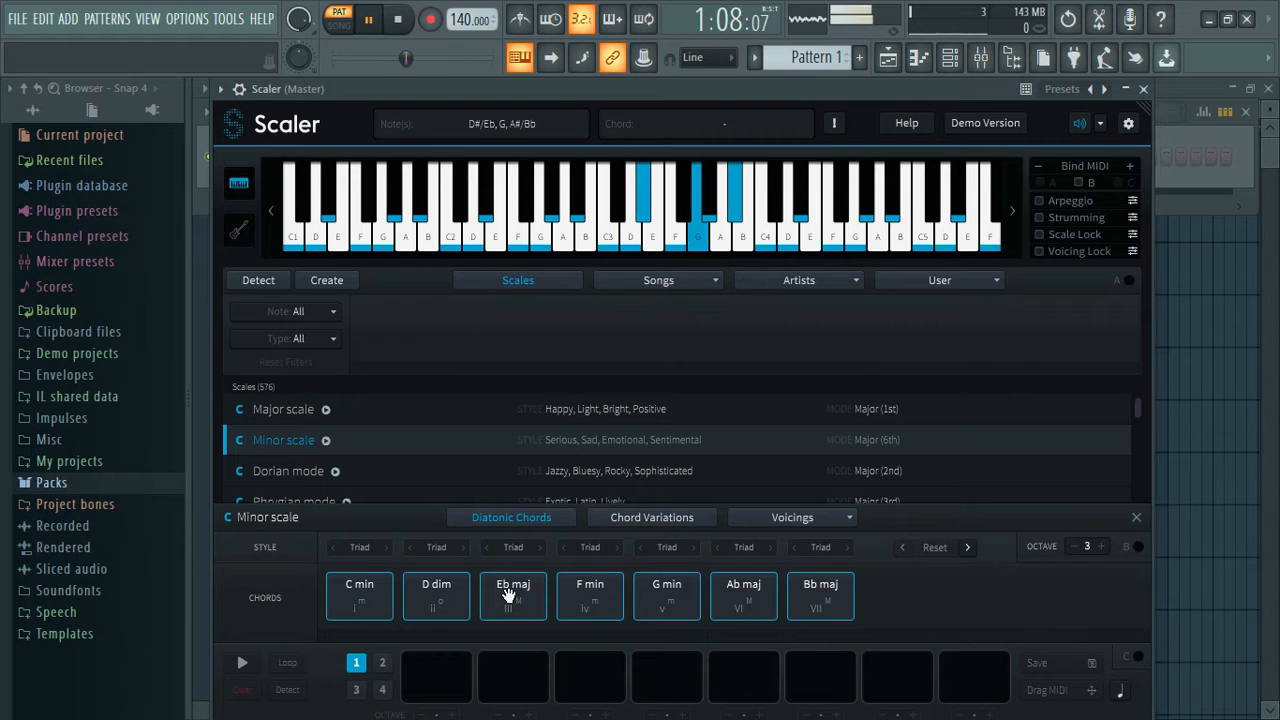
Preview more diatonic chords and place C min and F min in the first two slots of the progression.
click(364, 600)
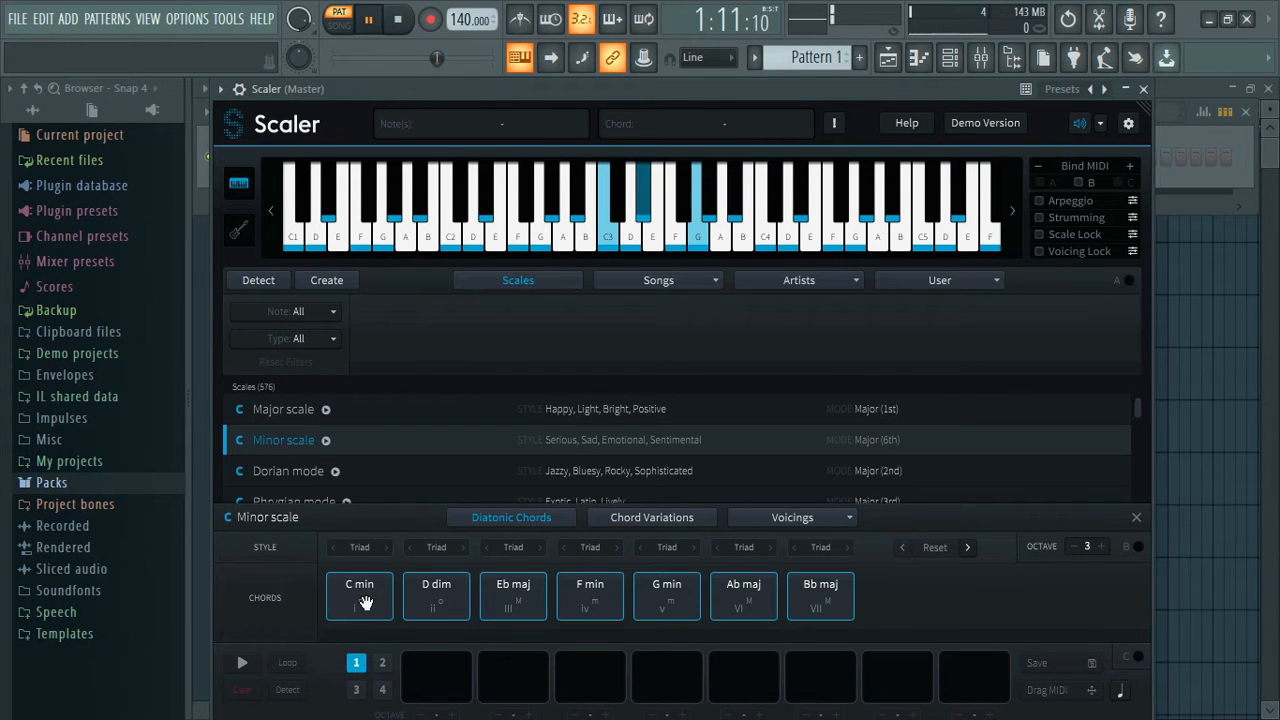
click(430, 600)
click(368, 590)
click(596, 597)
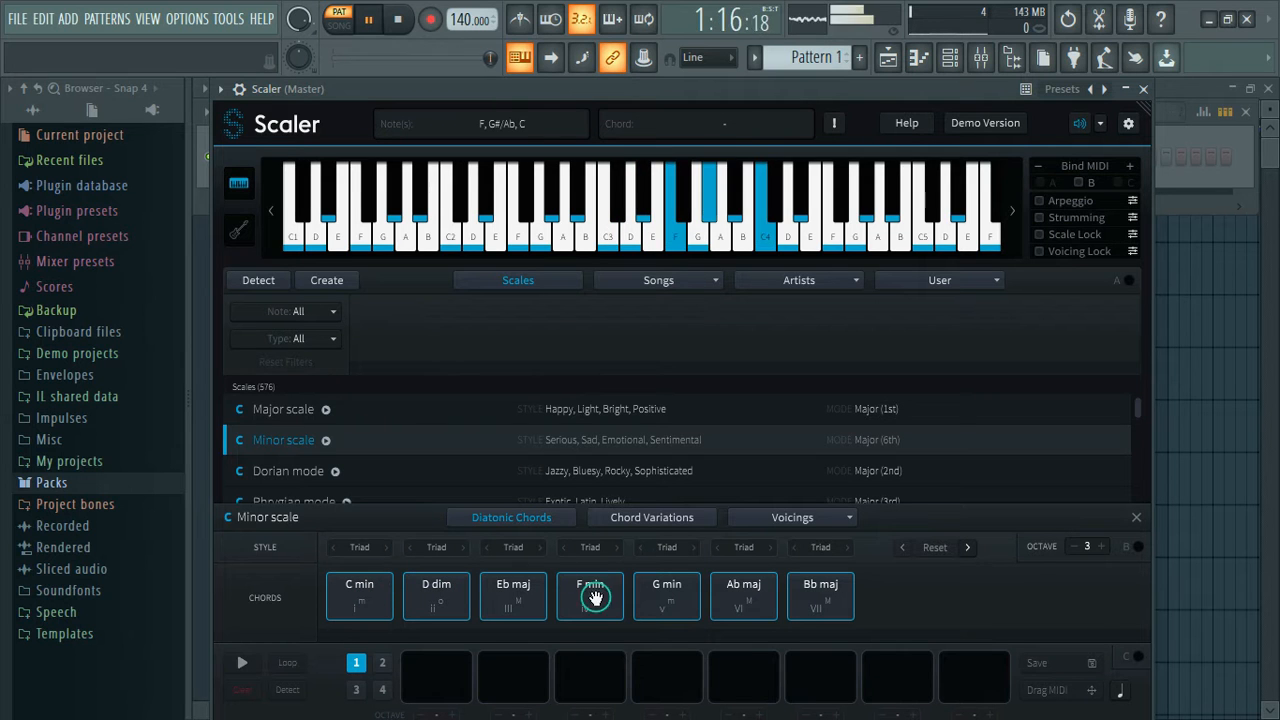
click(664, 597)
drag(366, 598, 437, 668)
drag(590, 597, 514, 688)
Audition different sequences of the C min, D dim, Eb maj, F min and Ab maj chords to find a progression.
click(513, 600)
click(590, 600)
click(737, 603)
click(380, 607)
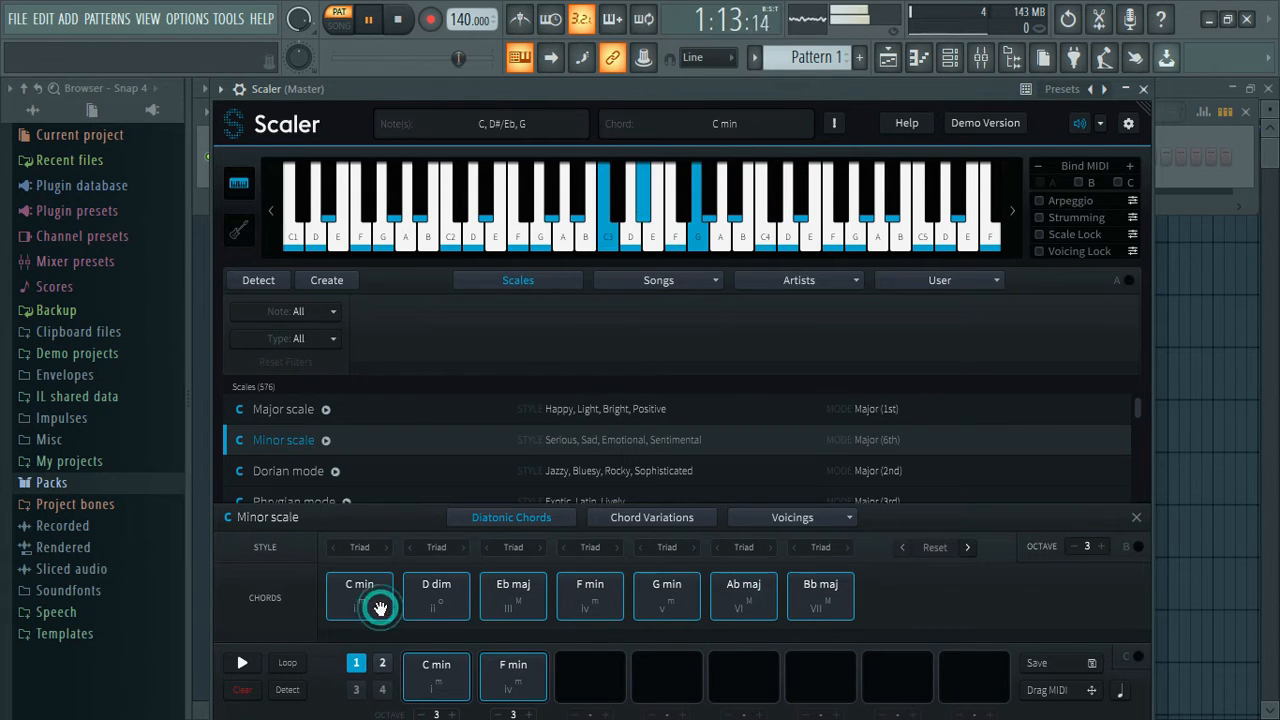
click(456, 610)
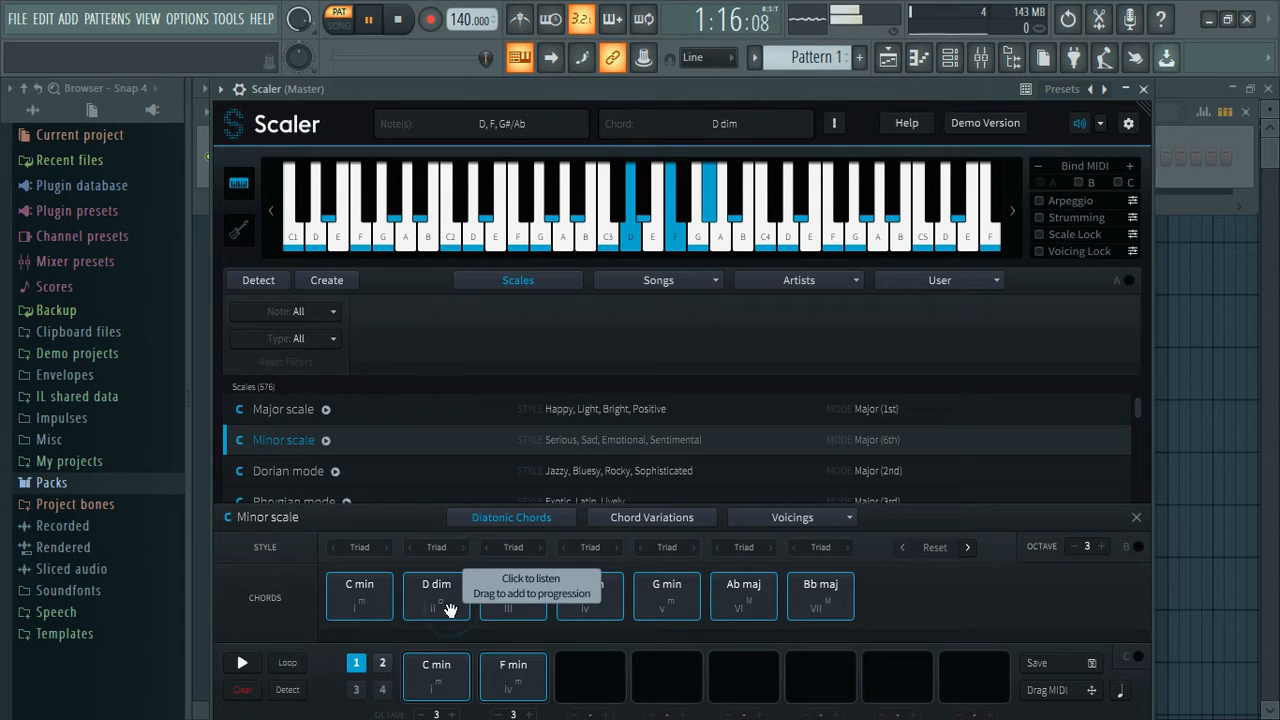
click(523, 590)
click(368, 588)
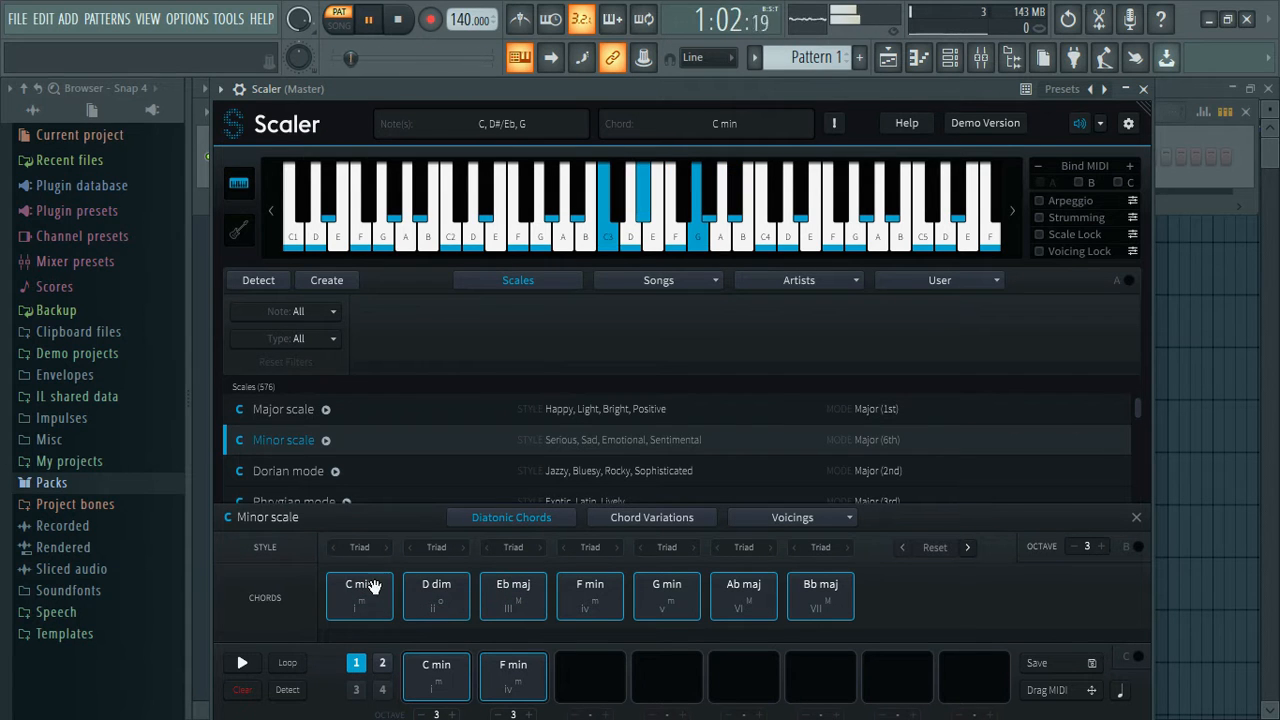
click(489, 598)
click(357, 600)
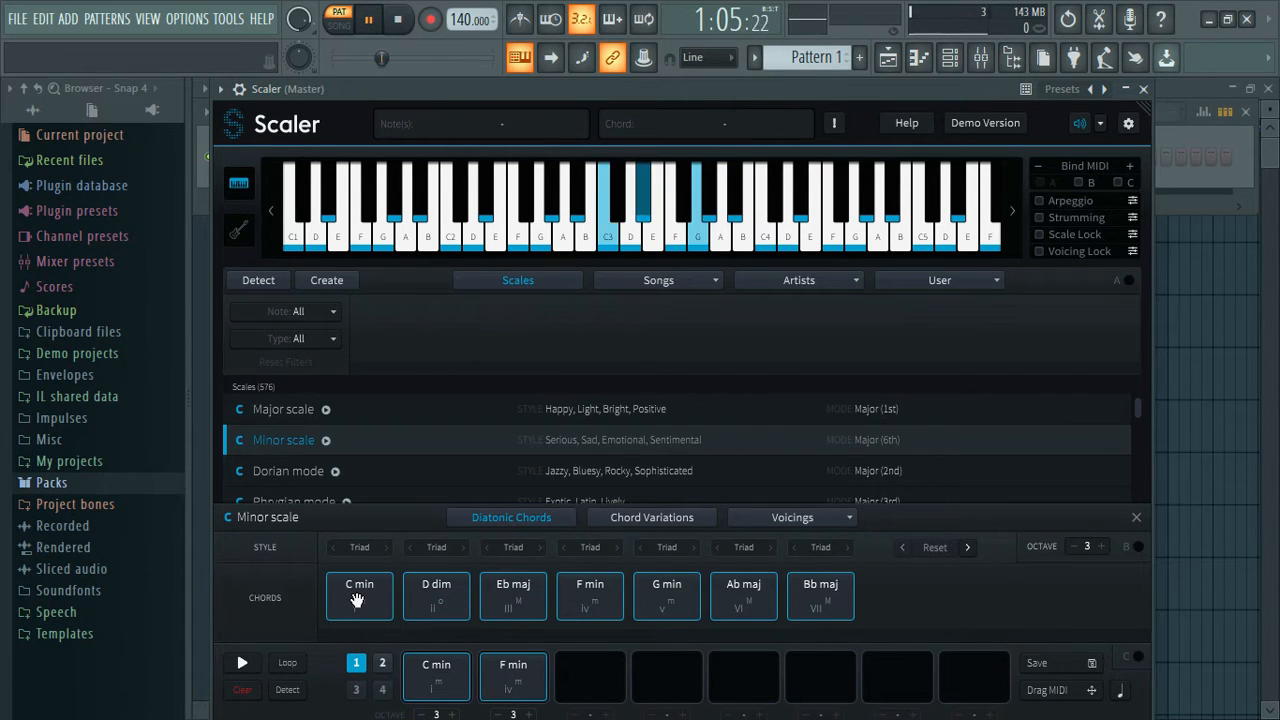
click(428, 598)
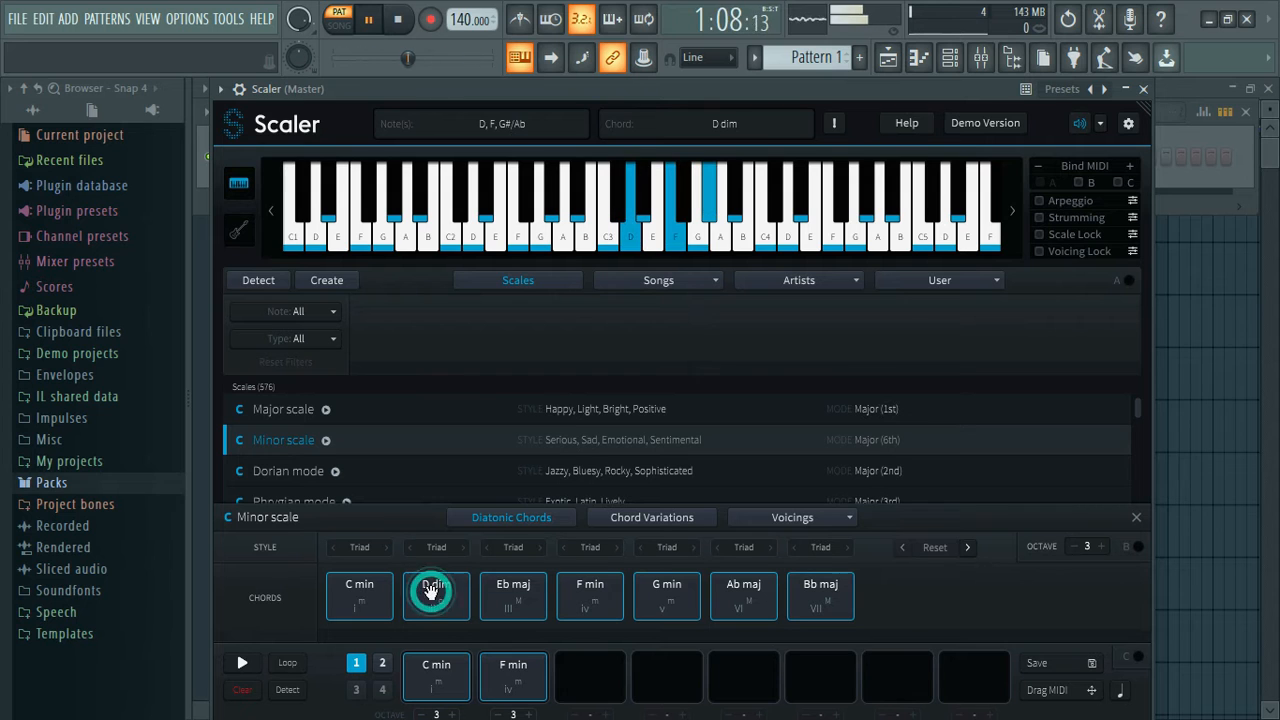
click(612, 603)
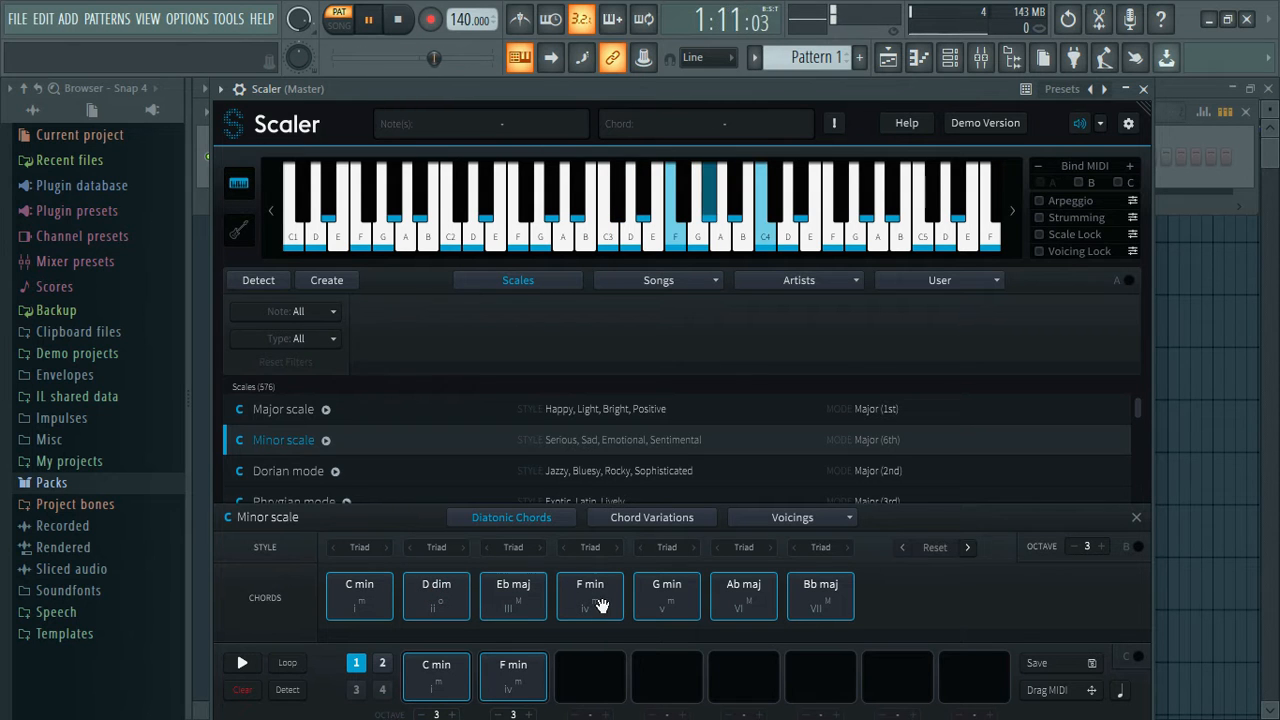
Move F min to the third progression slot, place D dim in the second, and test the progression's playback.
drag(513, 678, 590, 680)
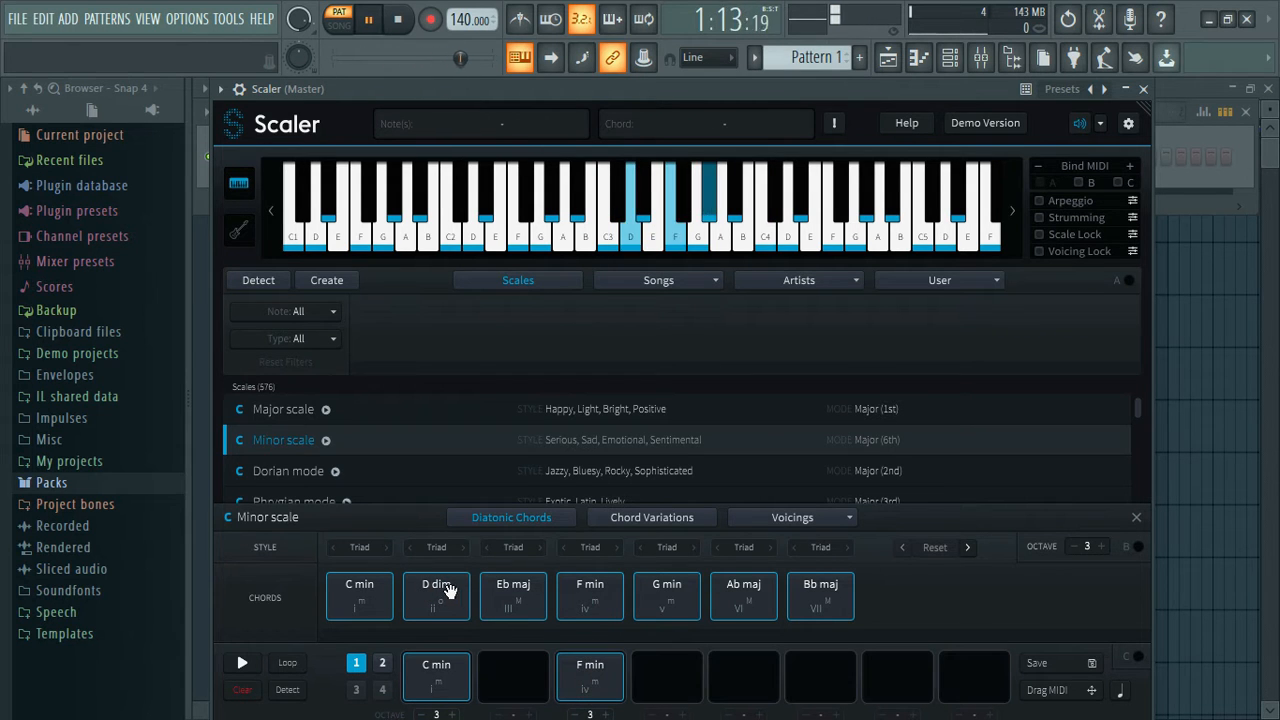
drag(448, 590, 513, 678)
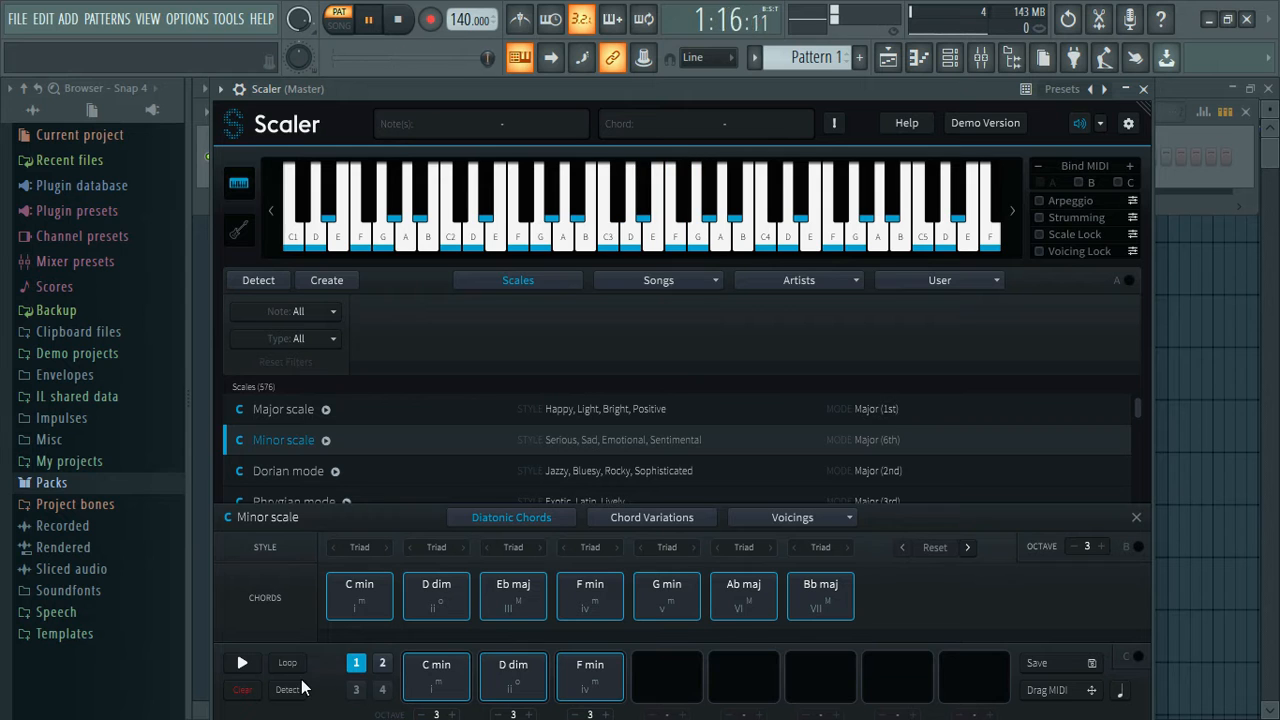
click(257, 664)
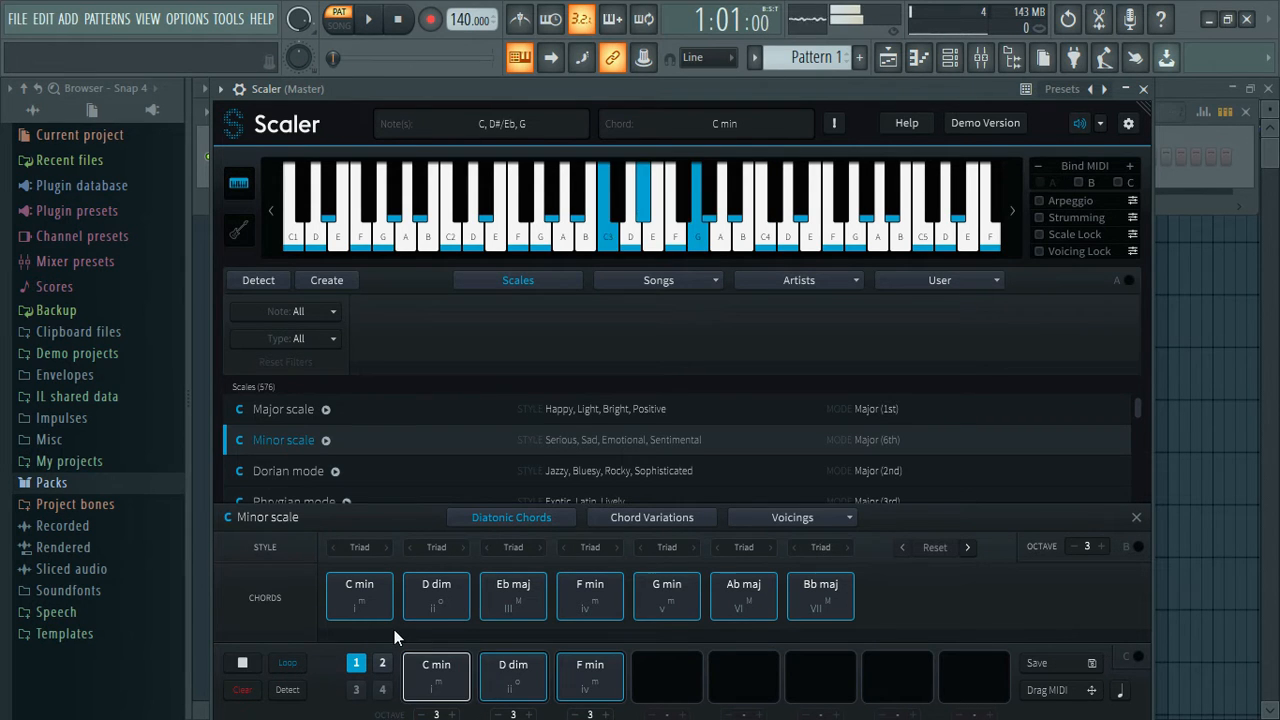
click(242, 662)
Replay C min, D dim and F min, and add a second F min in the fourth progression slot.
click(350, 588)
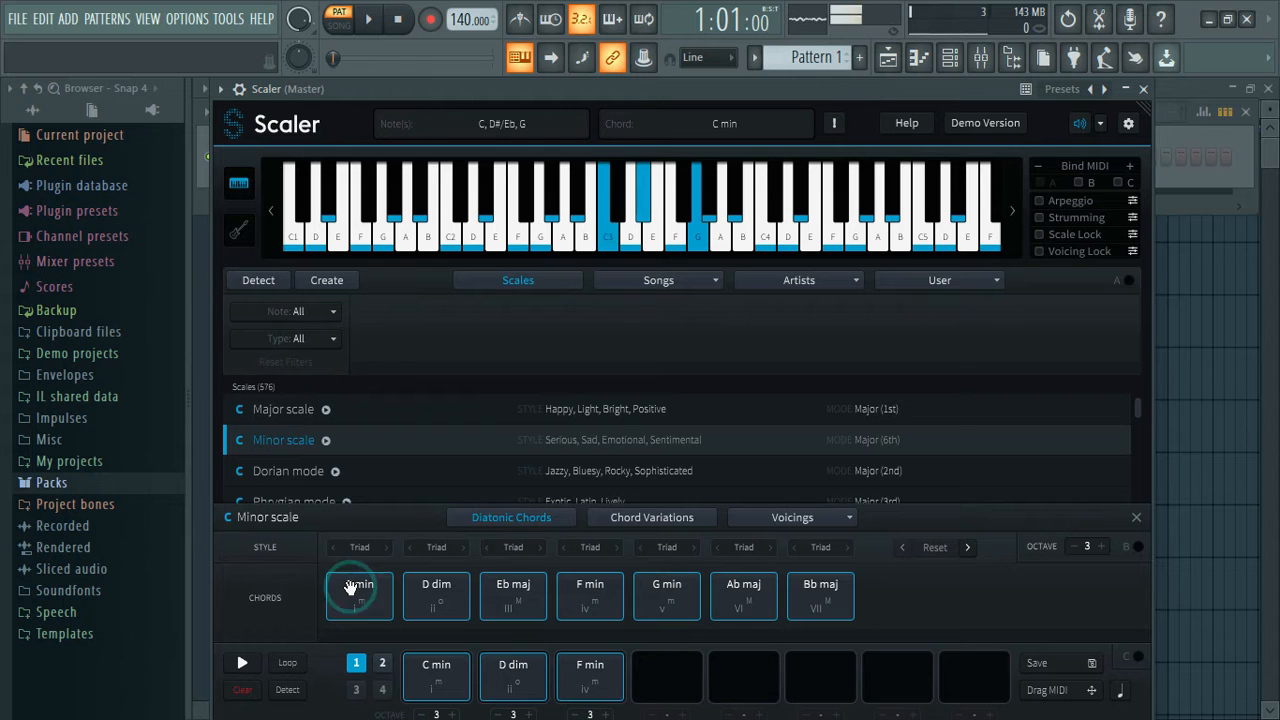
click(436, 590)
click(562, 582)
click(577, 589)
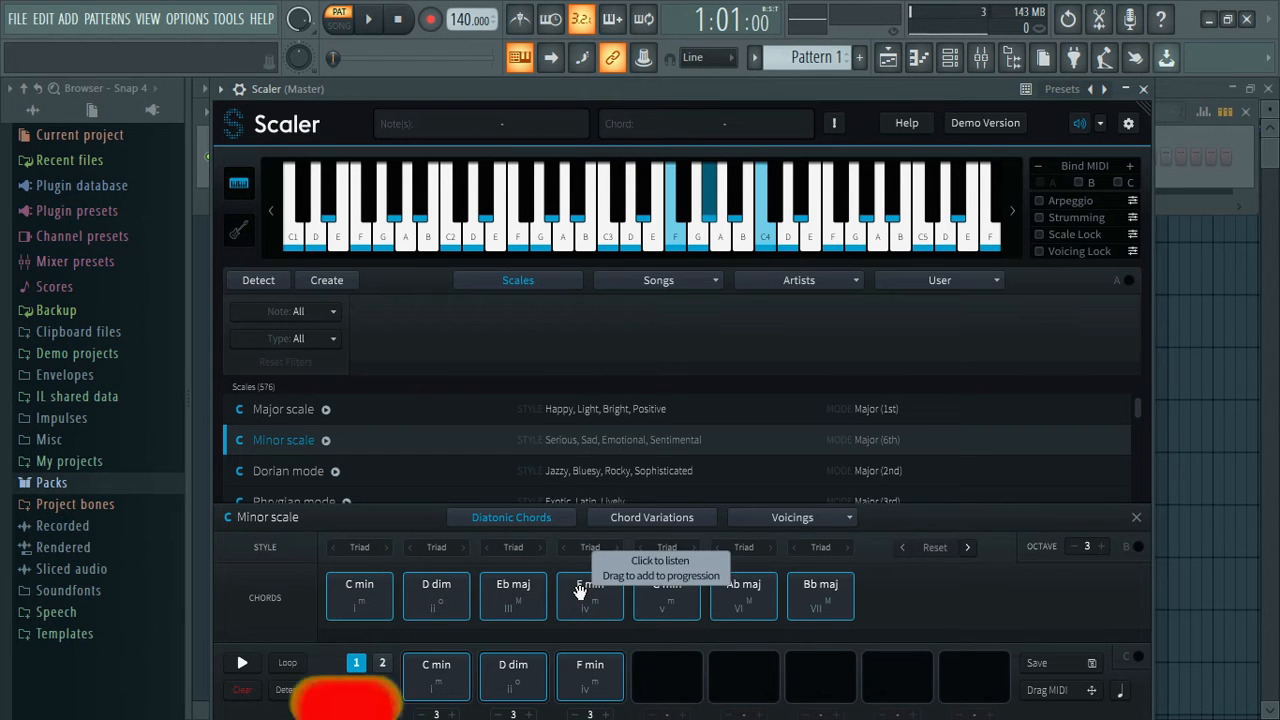
drag(579, 590, 657, 666)
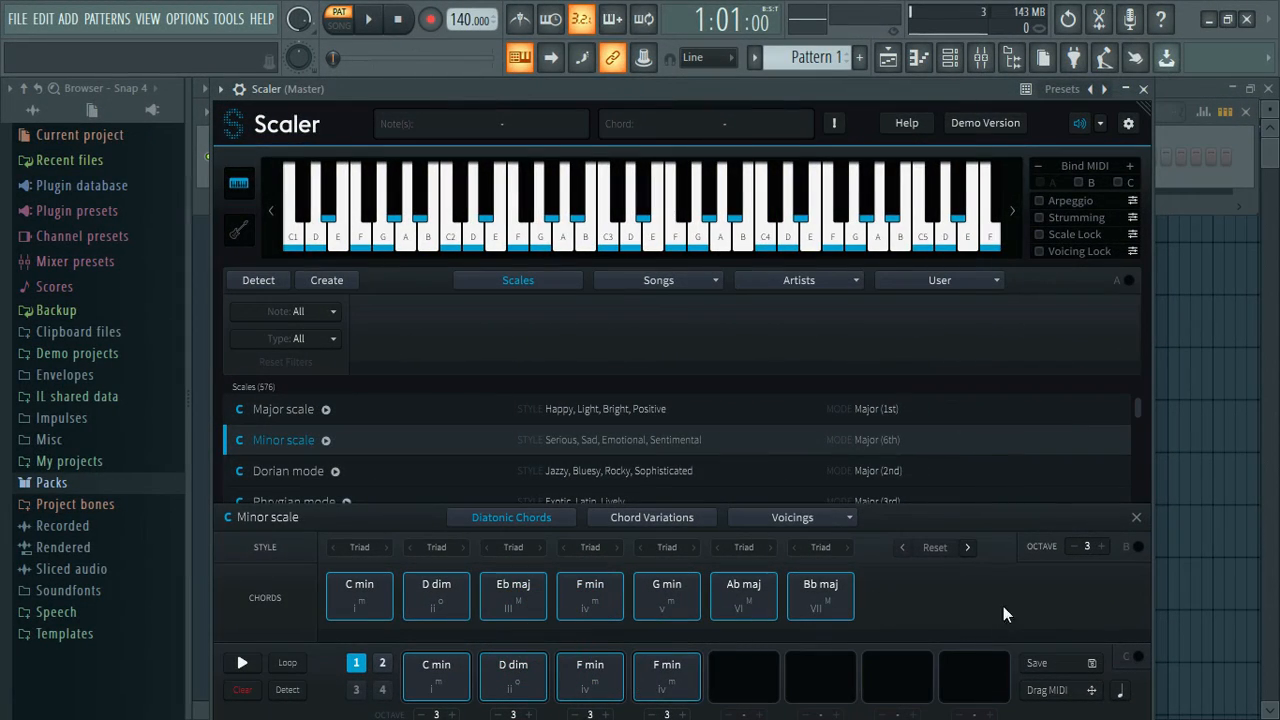
Move the Scaler window aside, add an FL Keys channel and load its Compressed Piano preset.
drag(830, 86, 1016, 253)
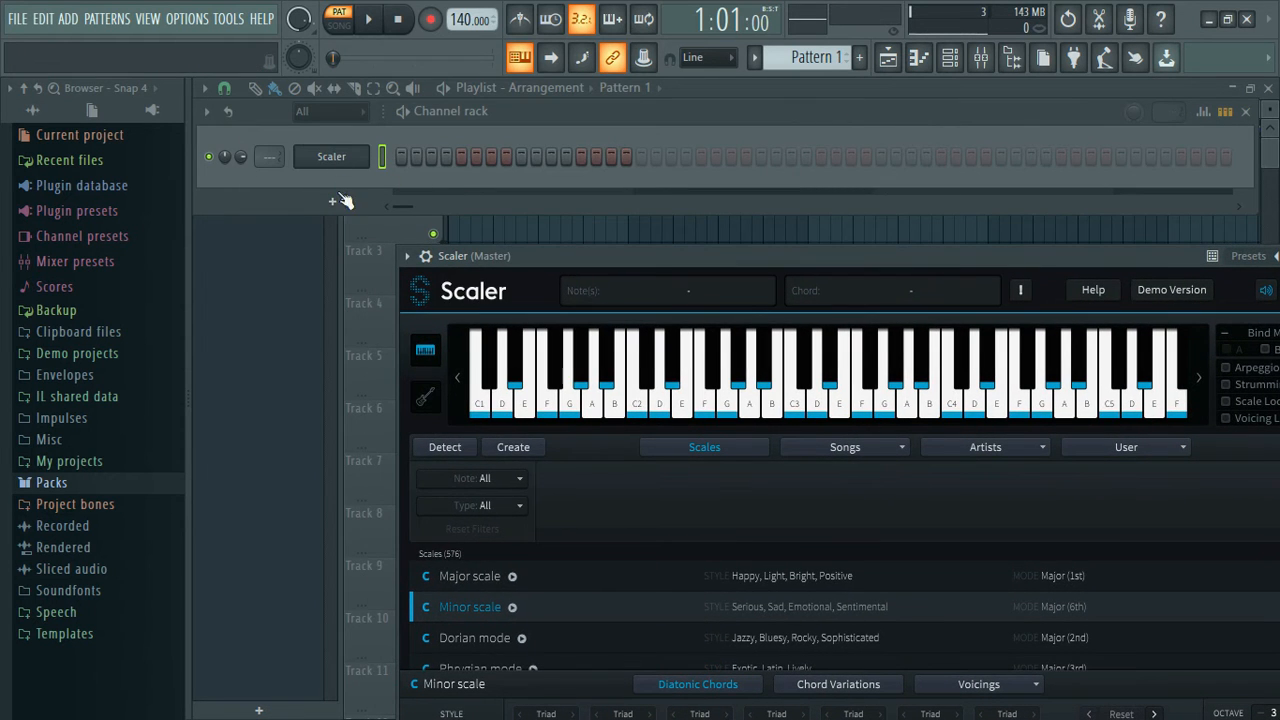
click(336, 201)
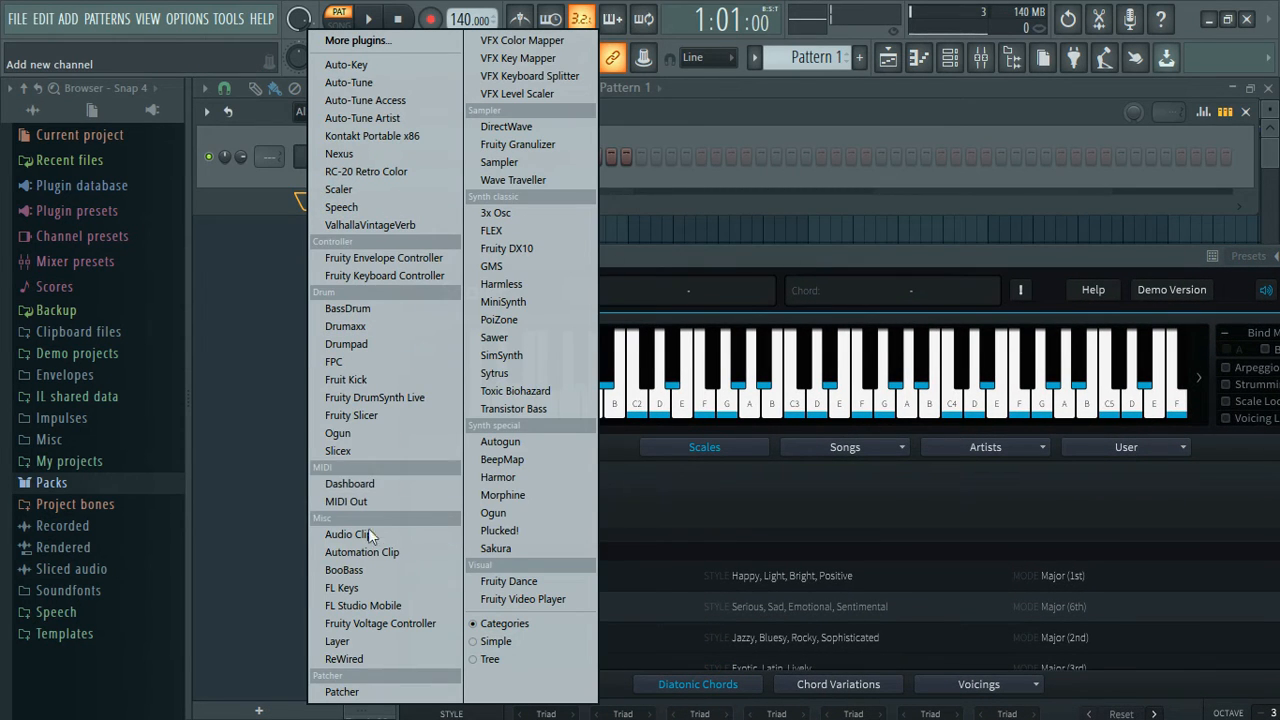
click(345, 588)
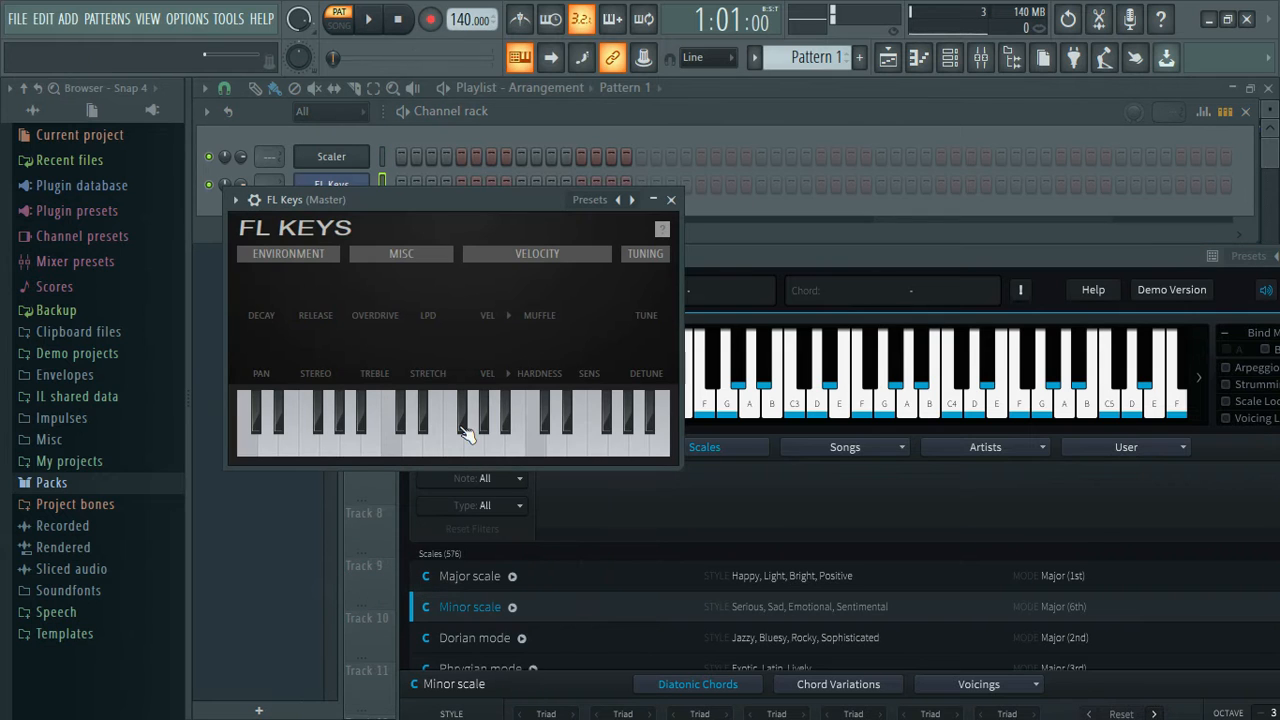
click(636, 201)
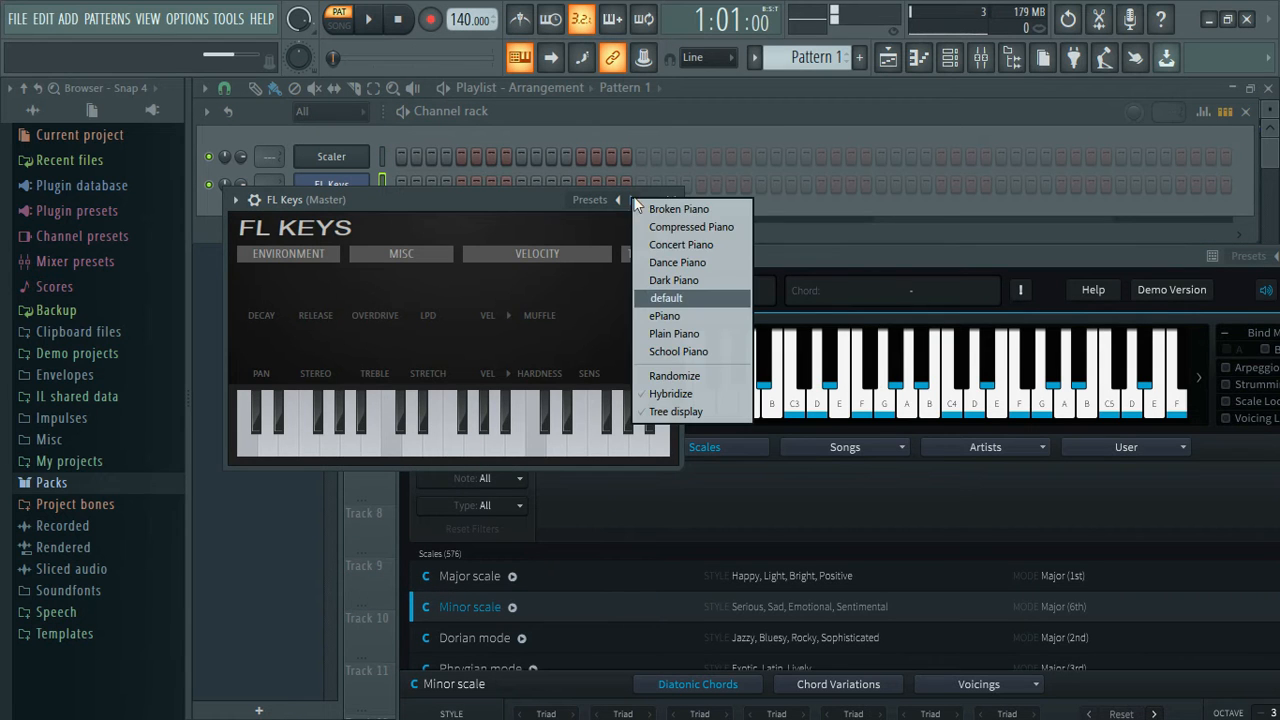
click(690, 229)
click(671, 200)
Transfer Scaler's four-chord progression as MIDI into the Compressed Piano channel and play the pattern.
drag(624, 258, 572, 22)
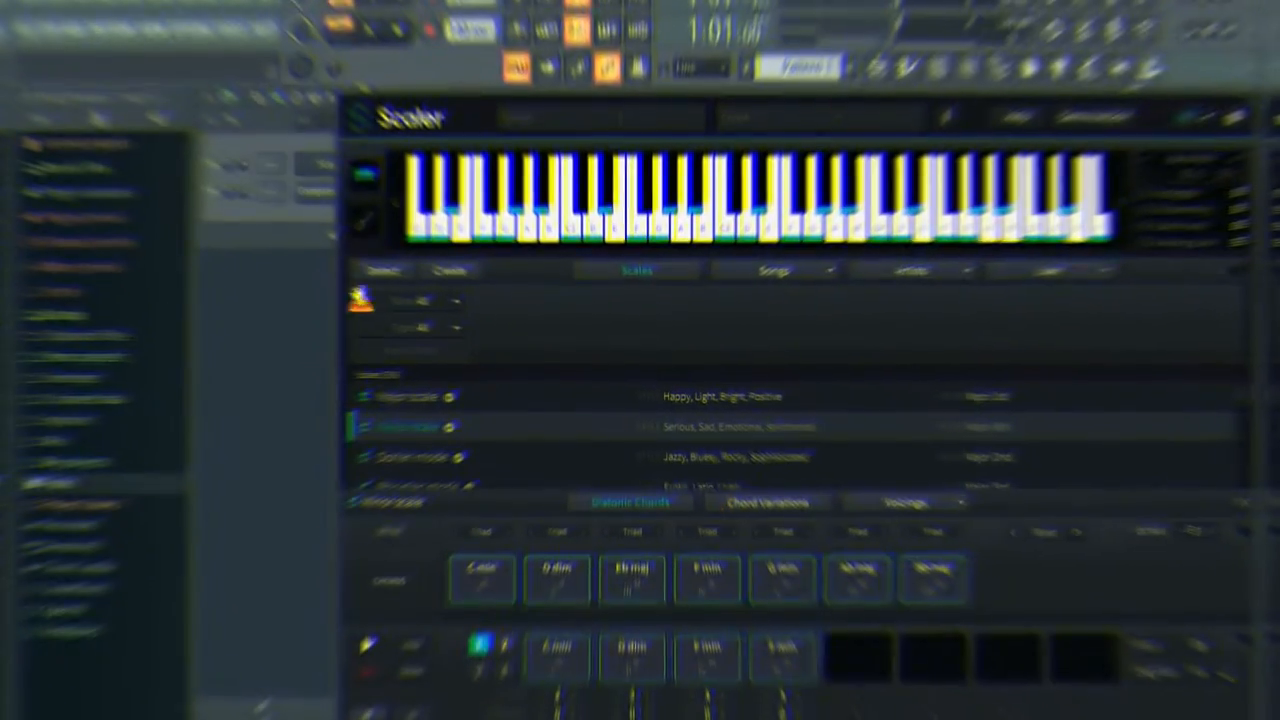
click(333, 186)
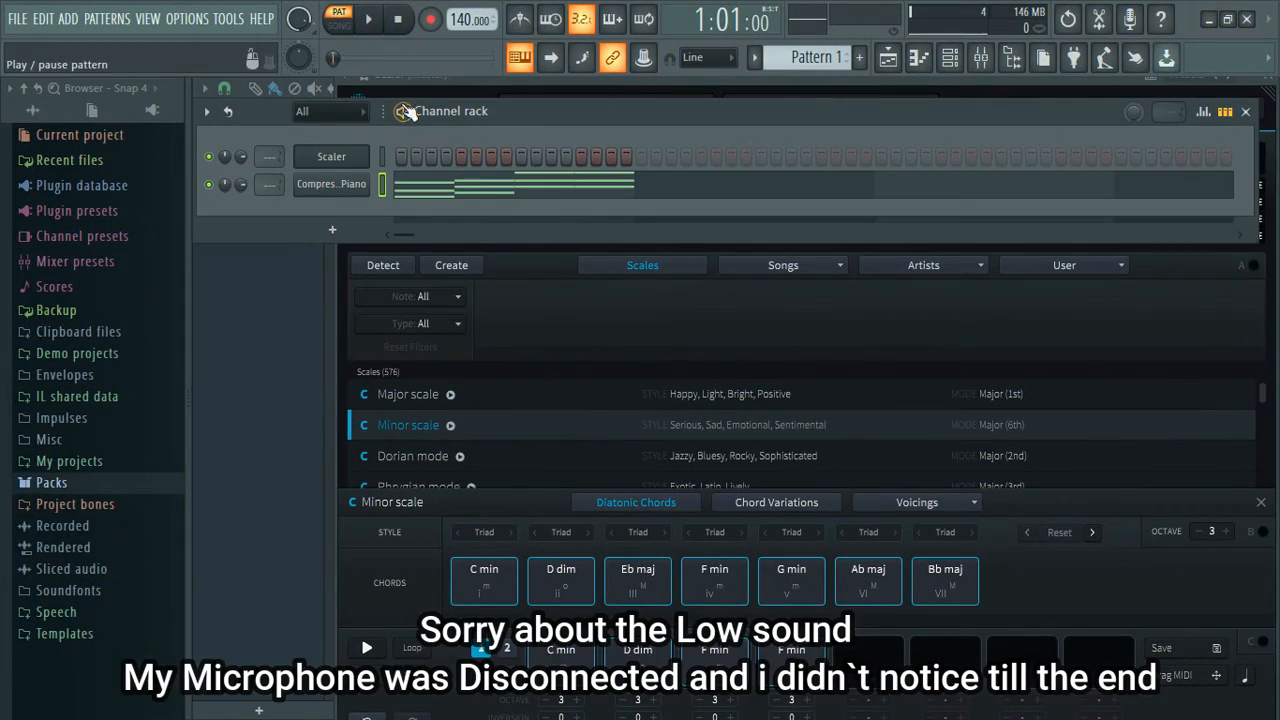
click(369, 22)
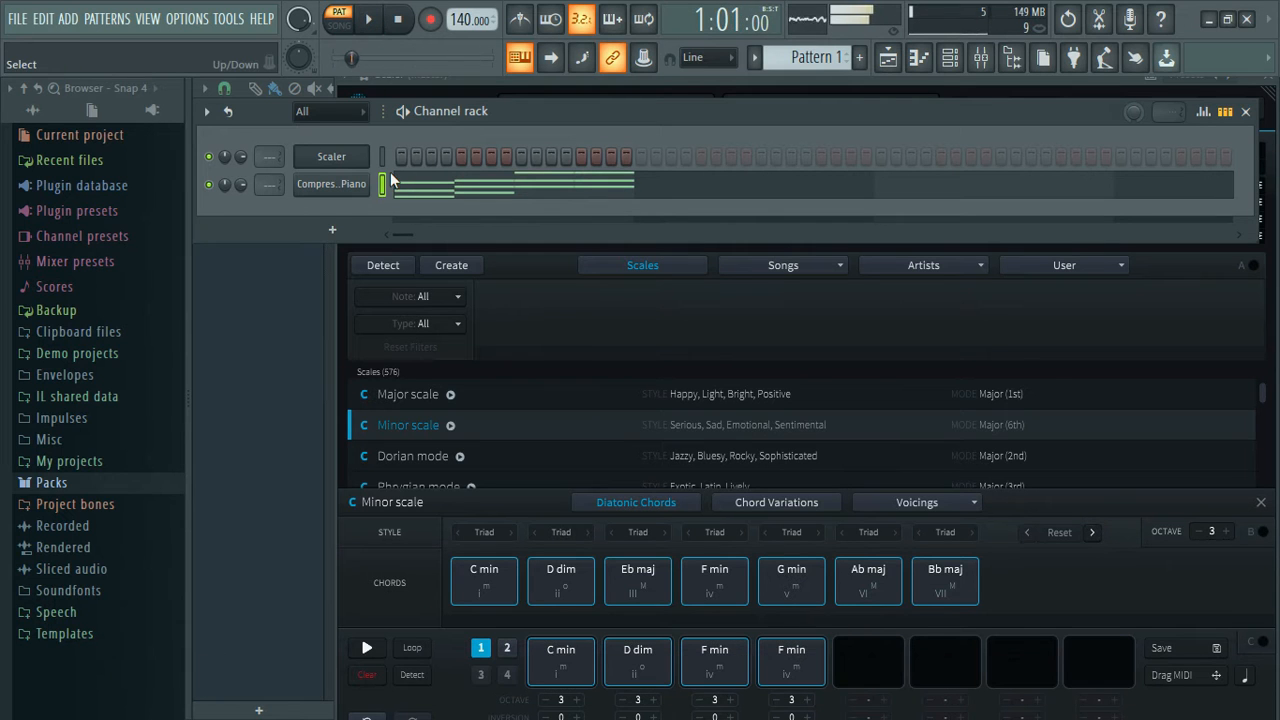
key(space)
In the Compressed Piano channel's piano roll, stretch all the notes so each chord lasts one bar, four bars in total.
click(426, 186)
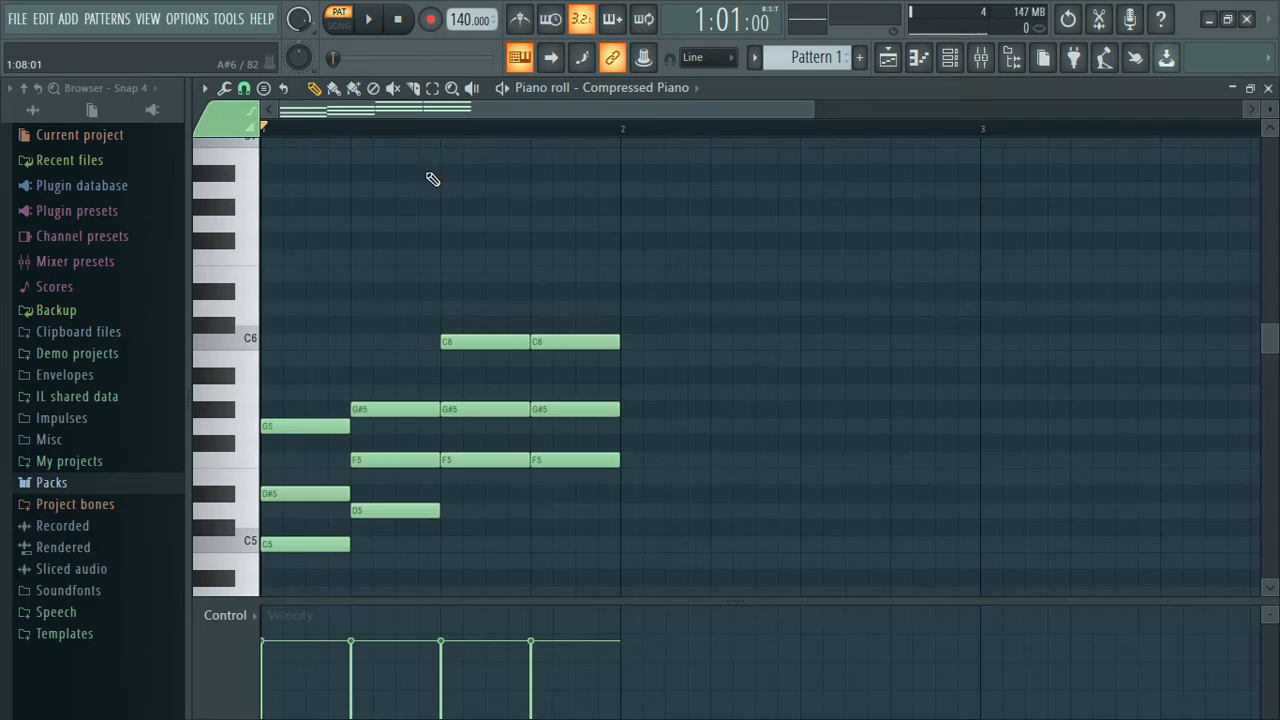
click(820, 111)
drag(826, 110, 592, 105)
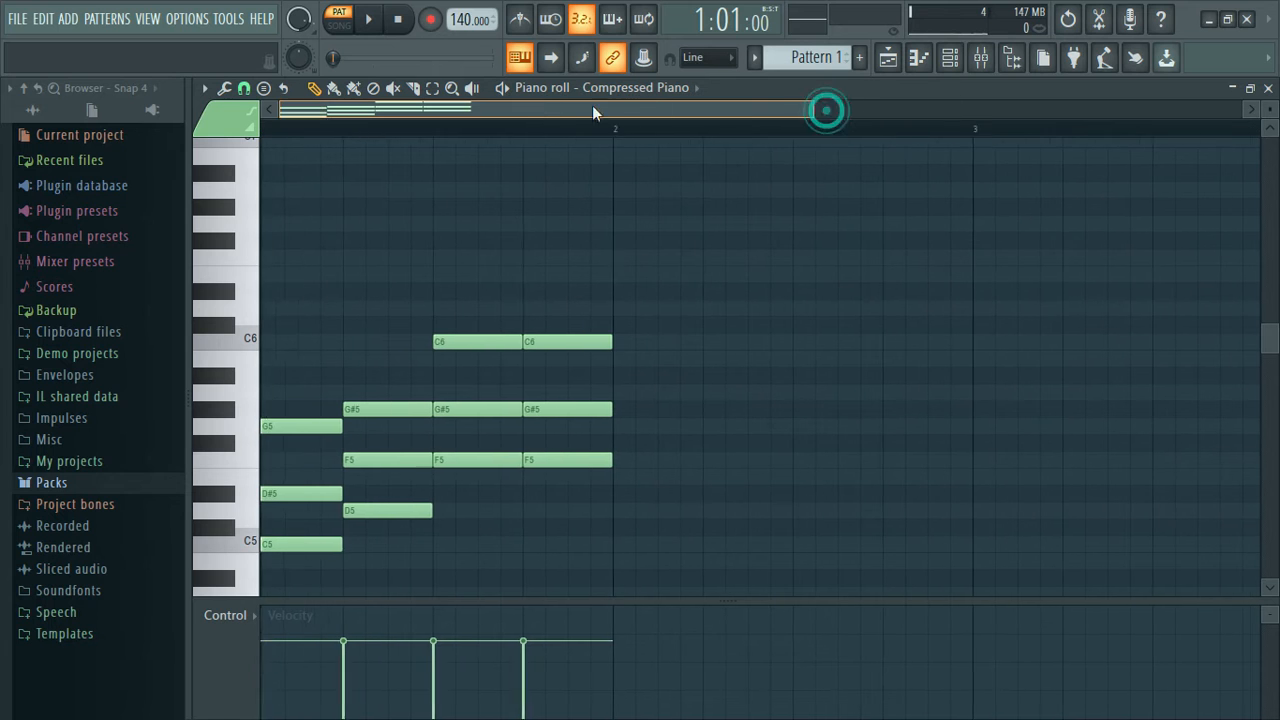
click(243, 90)
click(252, 132)
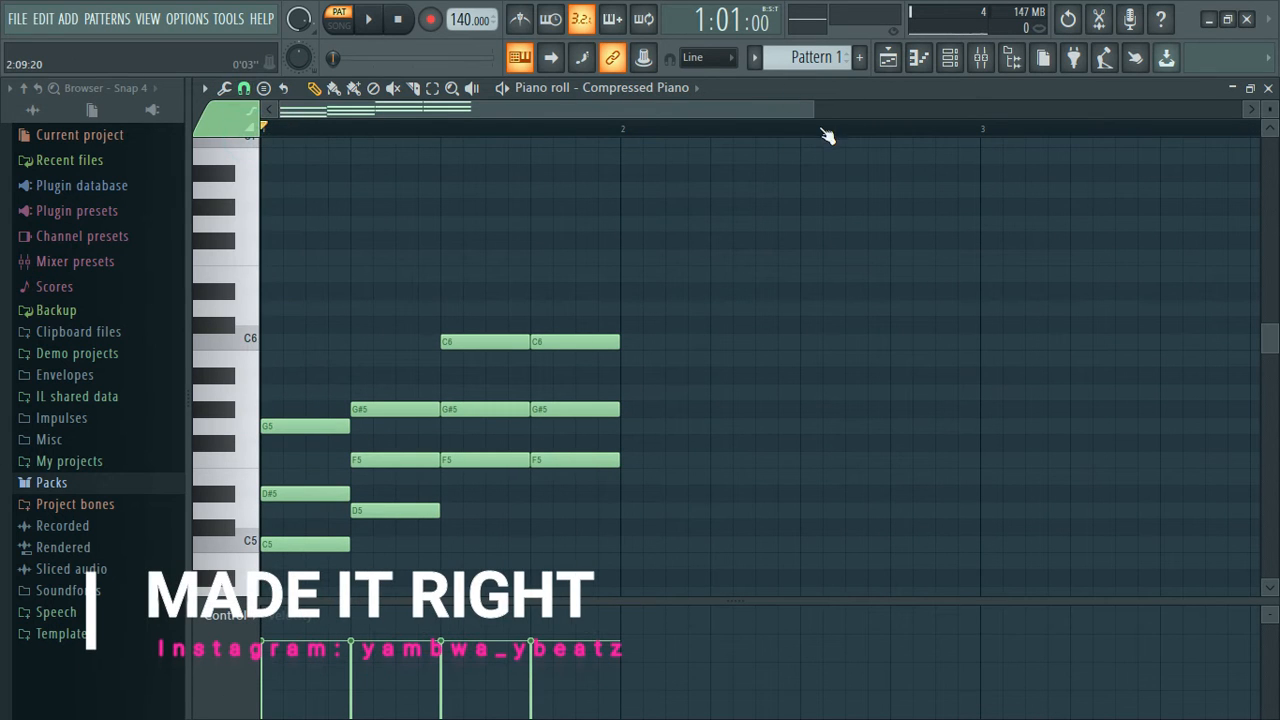
drag(815, 112, 1040, 60)
key(ctrl+a)
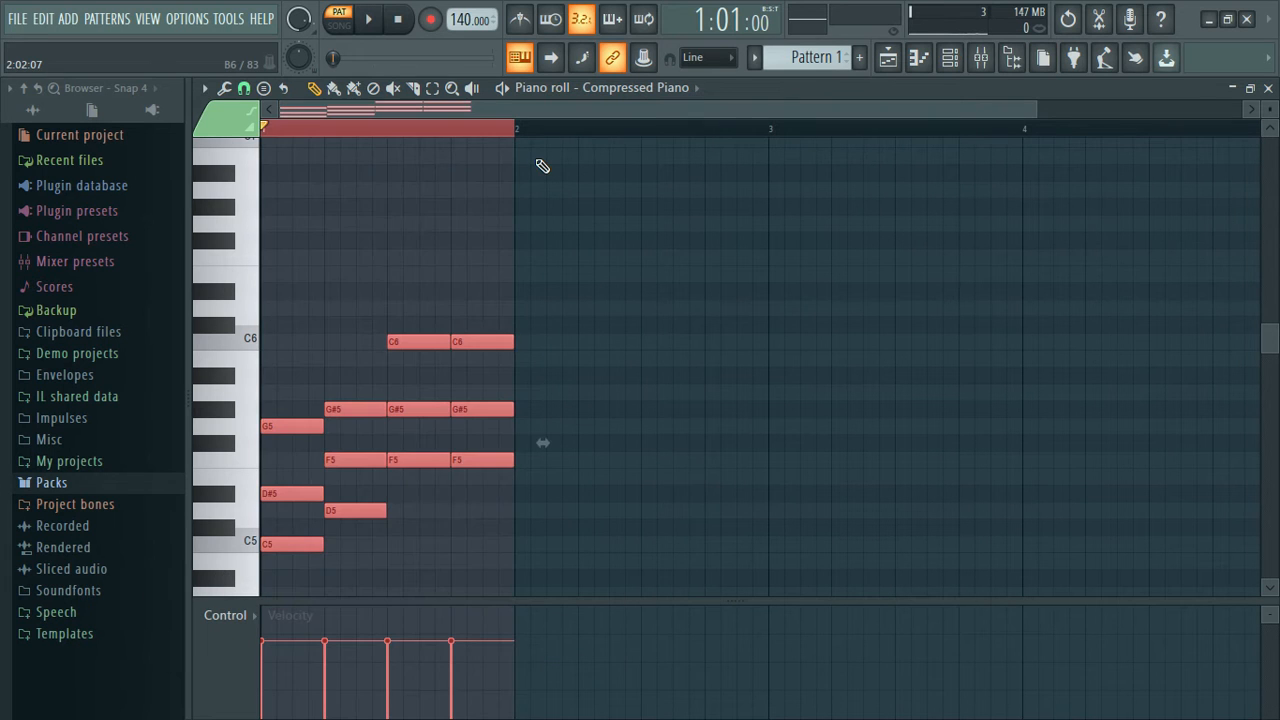
drag(543, 441, 1163, 401)
Deselect the notes and play back the stretched chord pattern from its first bar in the piano roll.
key(space)
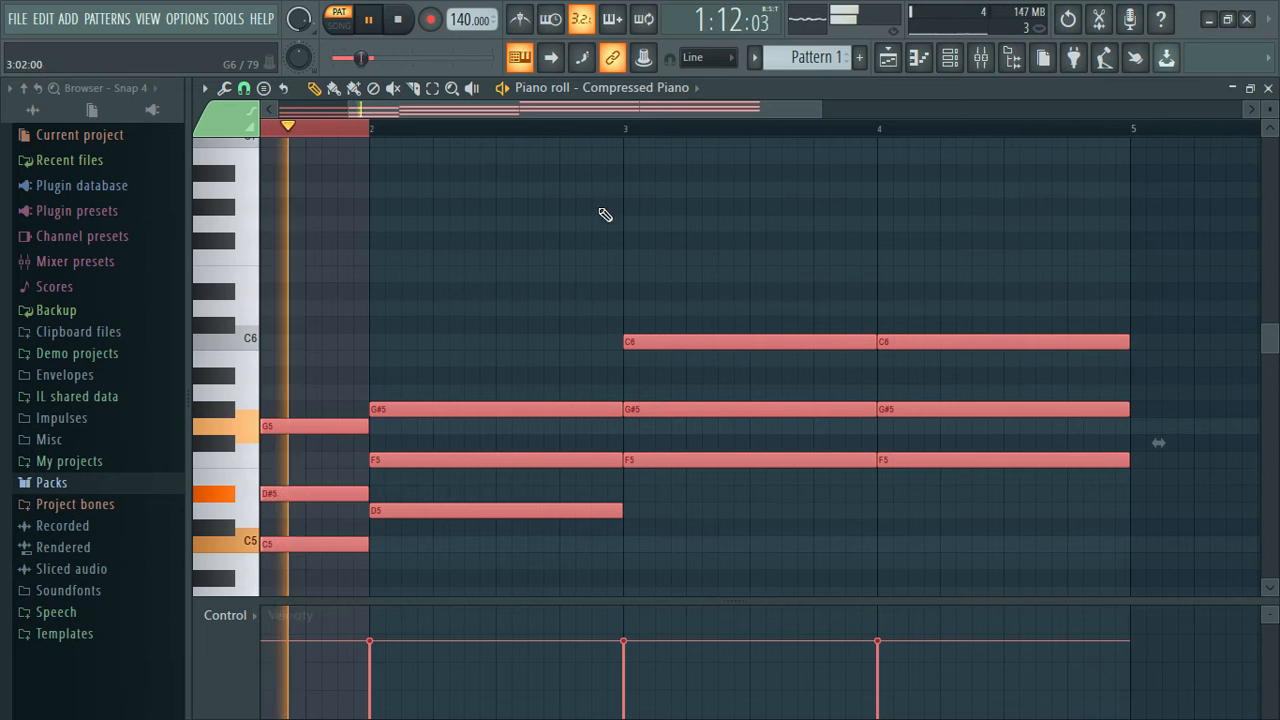
double_click(361, 128)
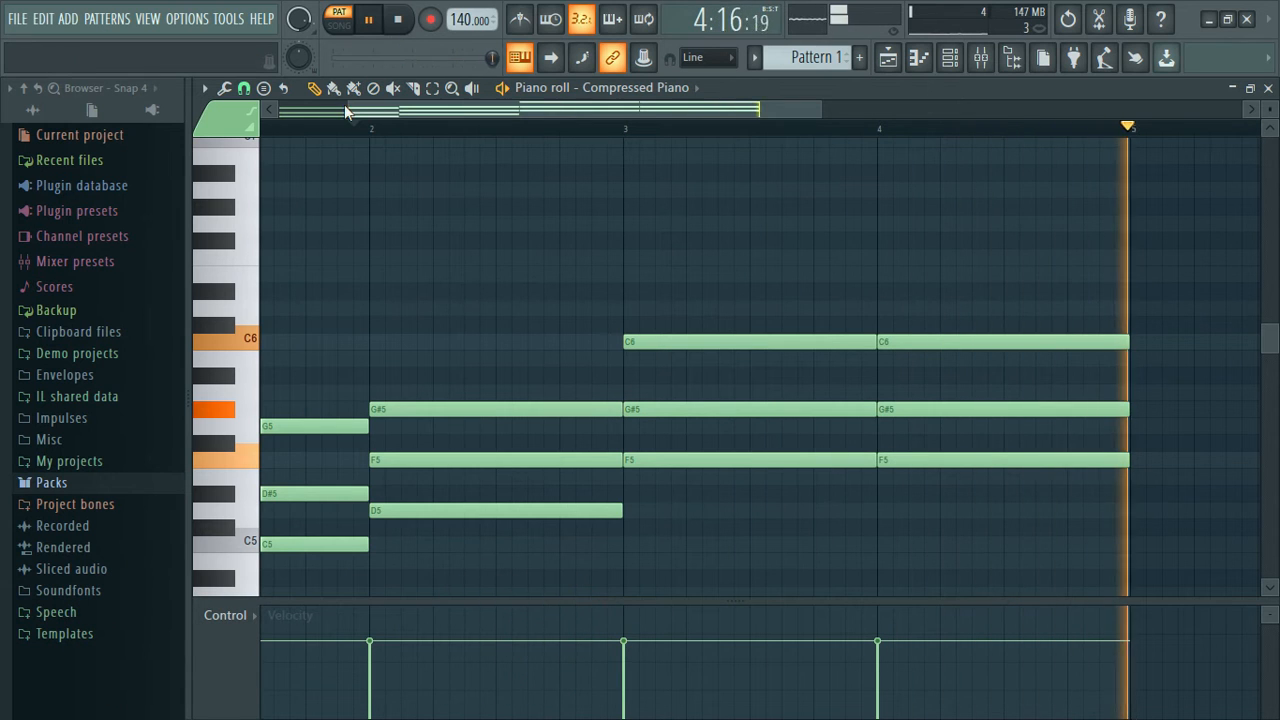
drag(347, 110, 274, 110)
key(space)
click(1269, 88)
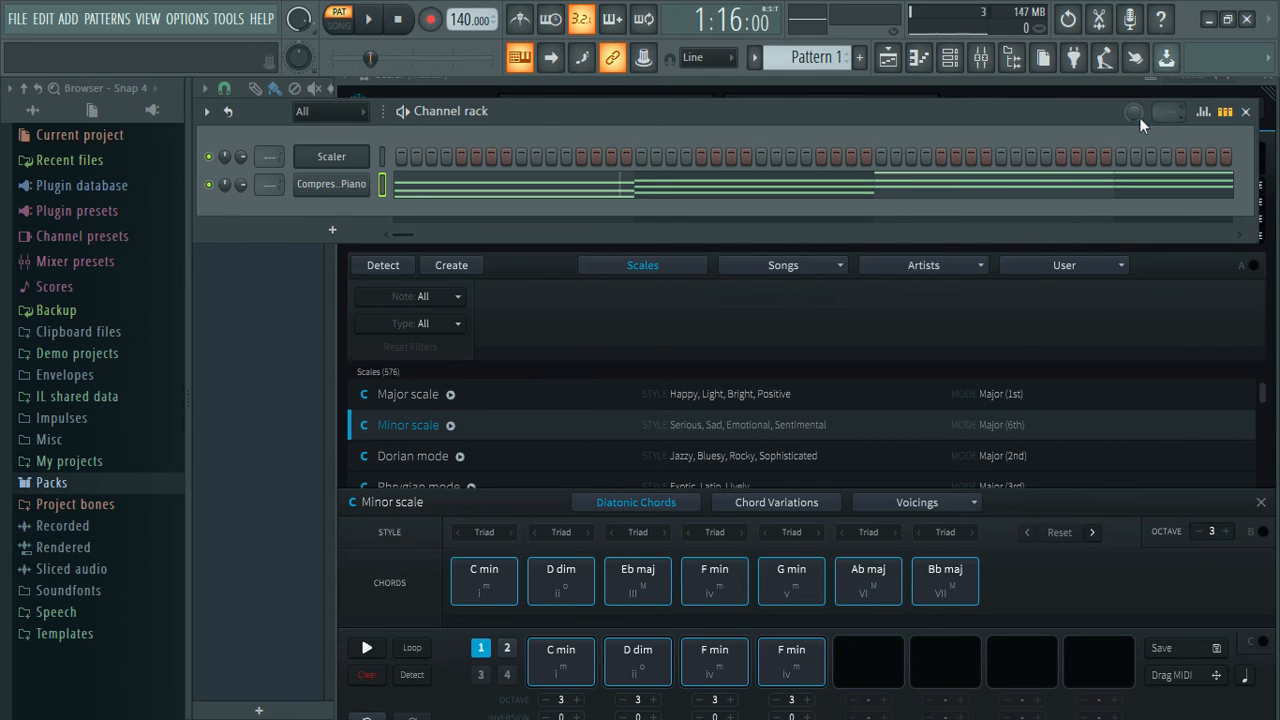
click(1043, 197)
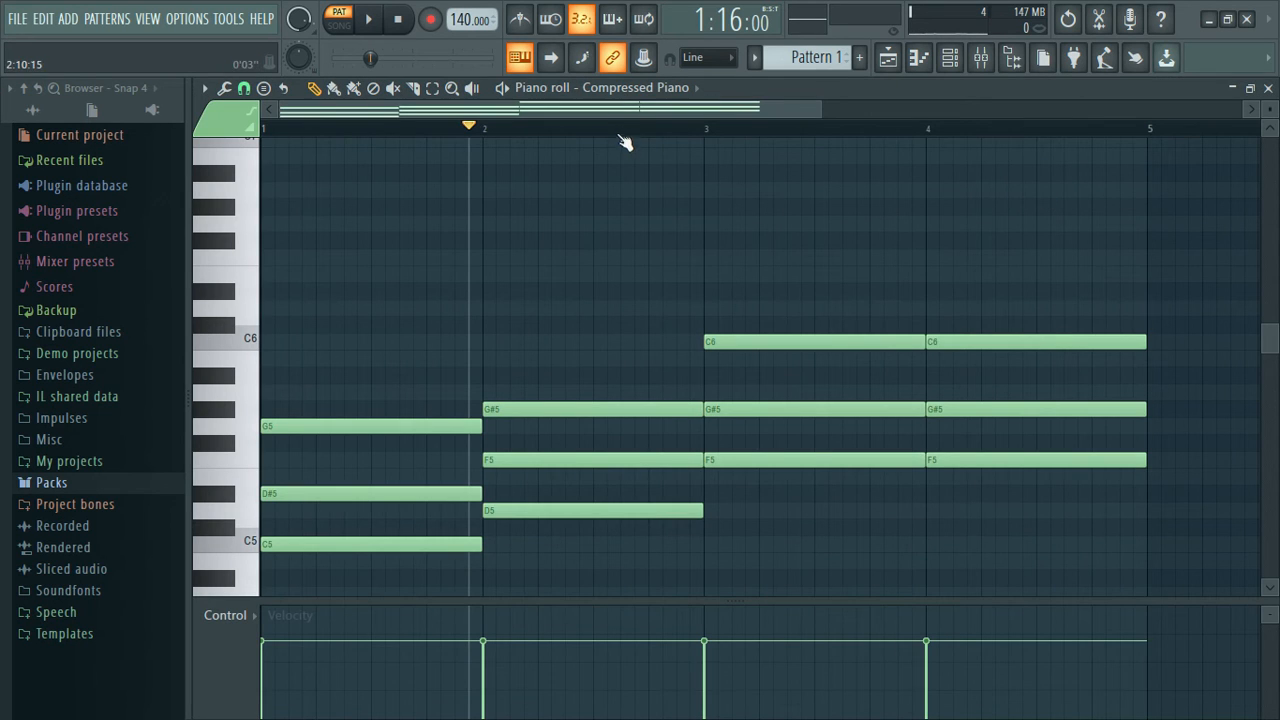
click(368, 19)
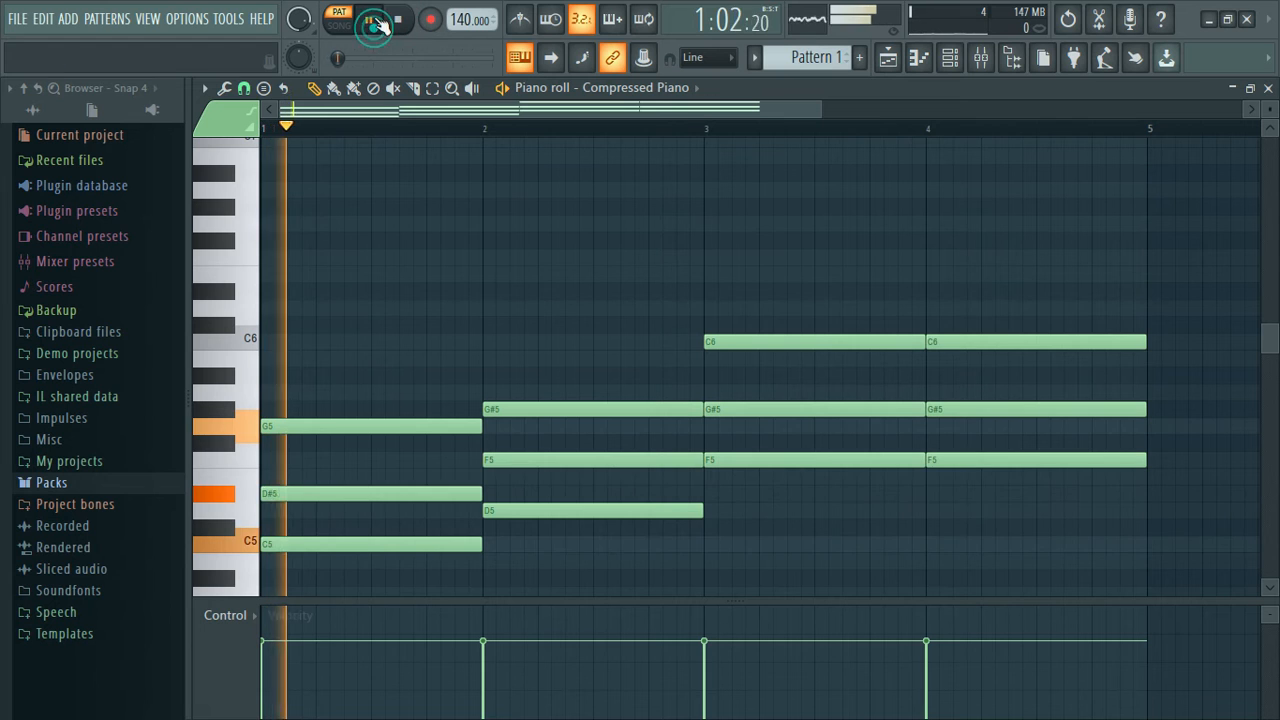